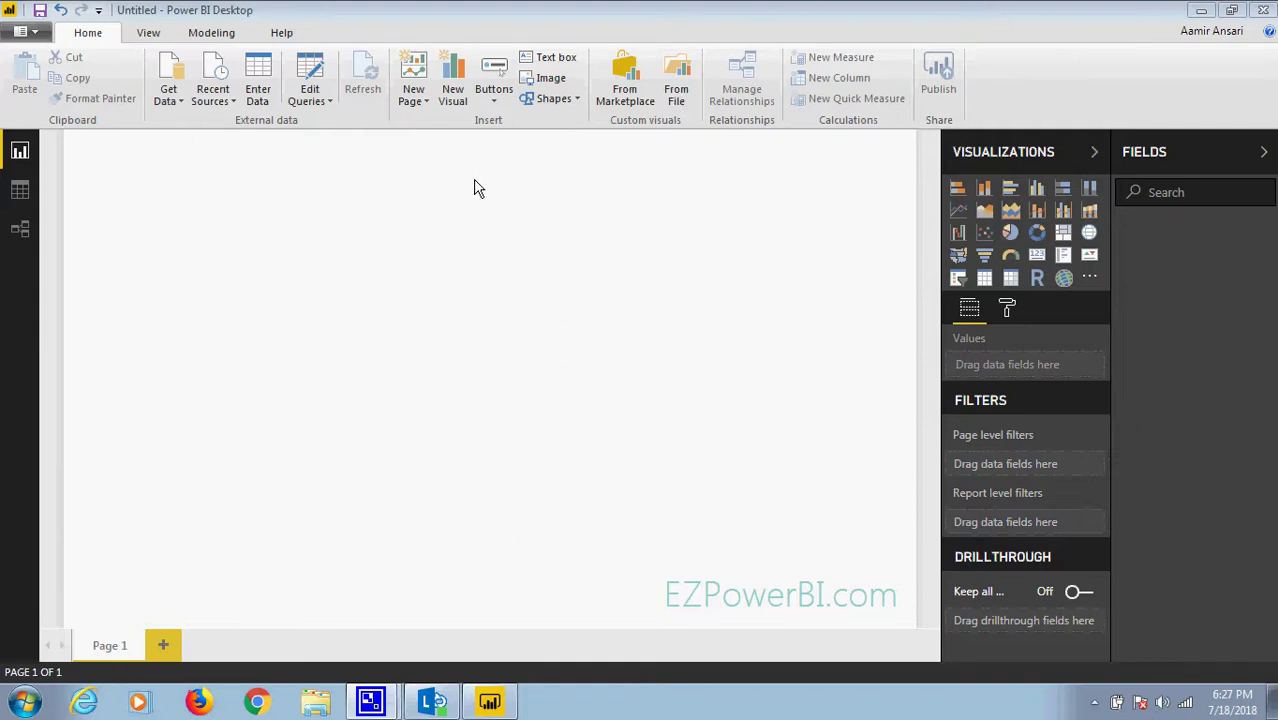
Start a new manually entered table and reposition the Create Table window over the report canvas
left_click(259, 95)
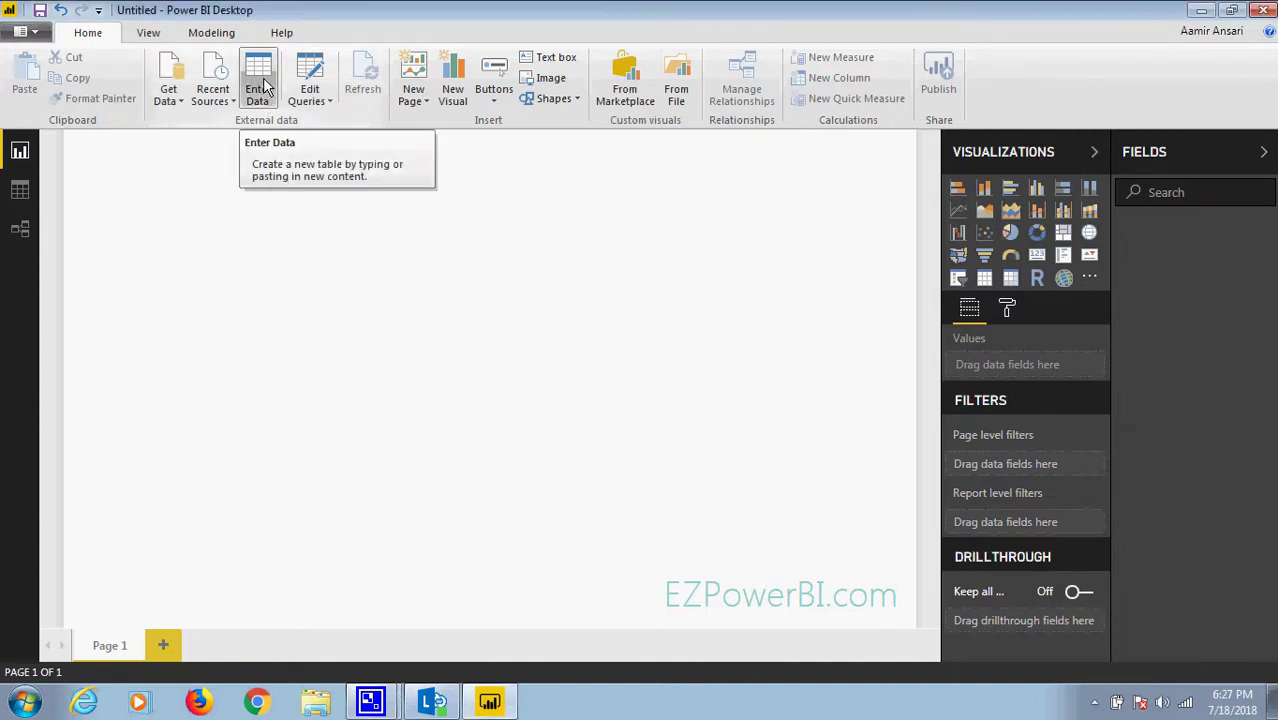
left_click(254, 89)
left_click(255, 89)
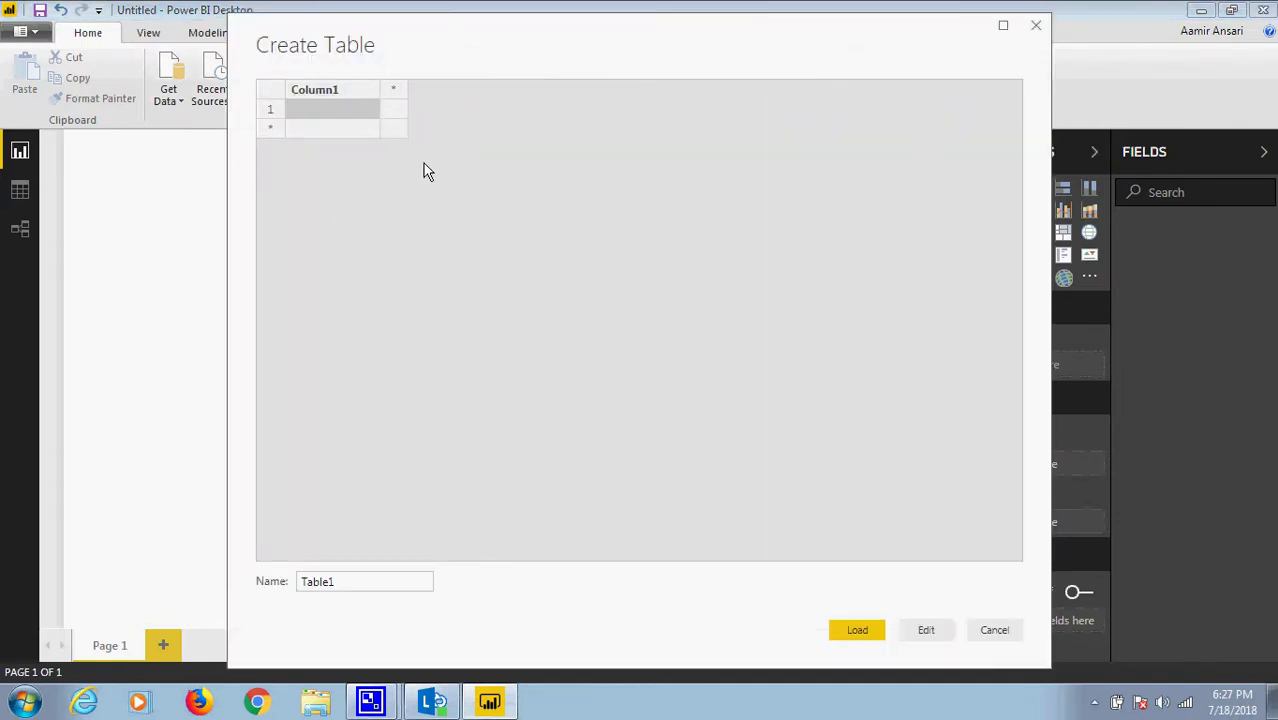
left_click_drag(611, 37, 653, 77)
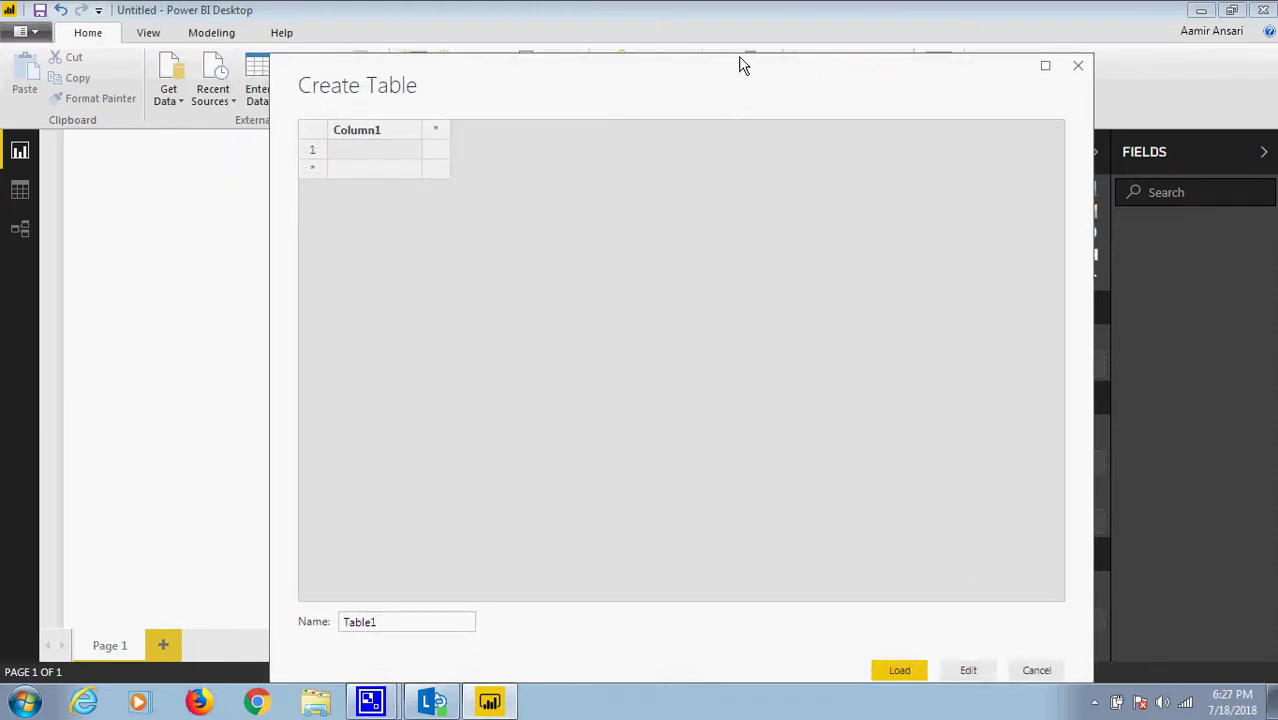
left_click_drag(740, 56, 695, 118)
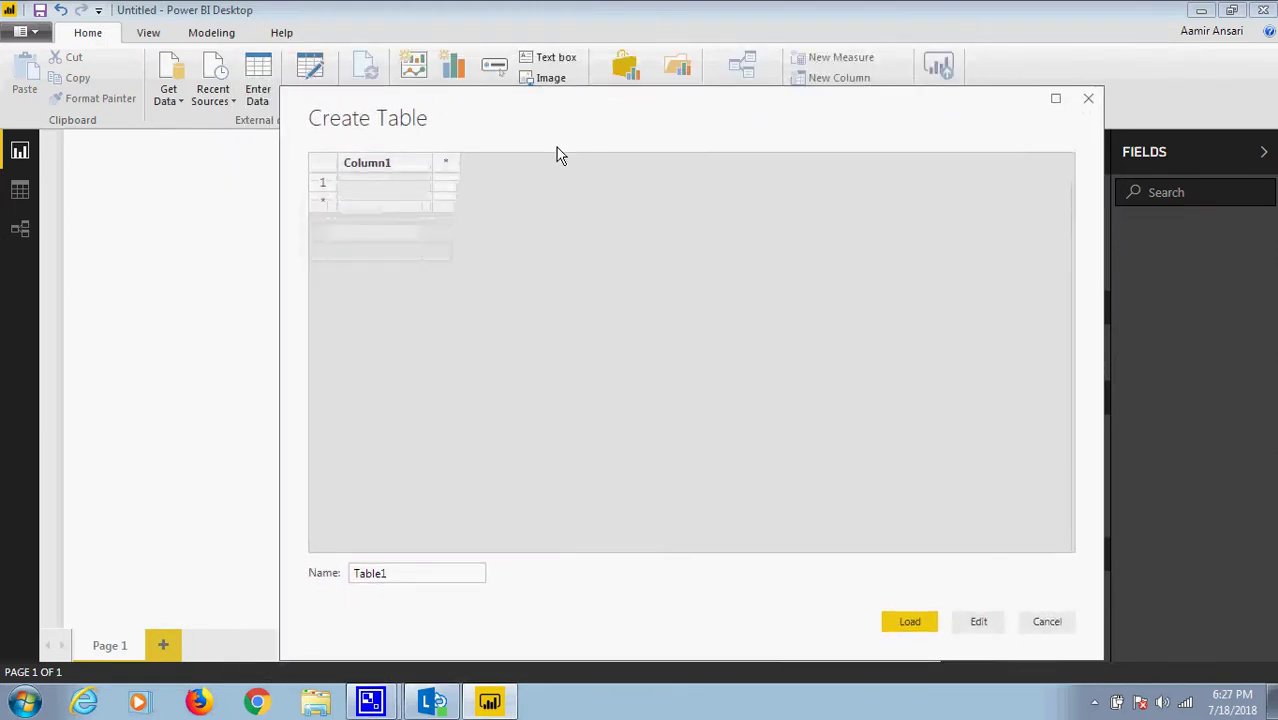
Rename the first column of the new table to Year
left_click(403, 170)
left_click(403, 170)
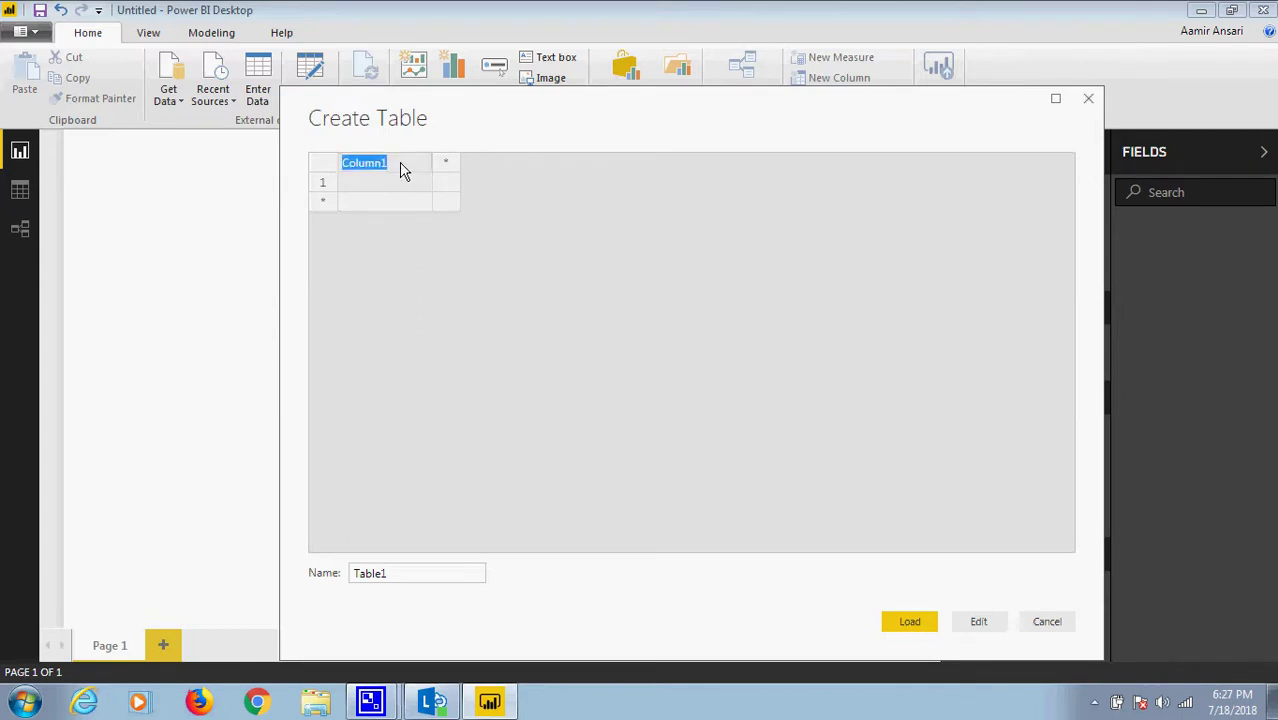
type("Years")
key("BackSpace")
left_click(380, 184)
Add a second column beside Year and name it Category
left_click(441, 164)
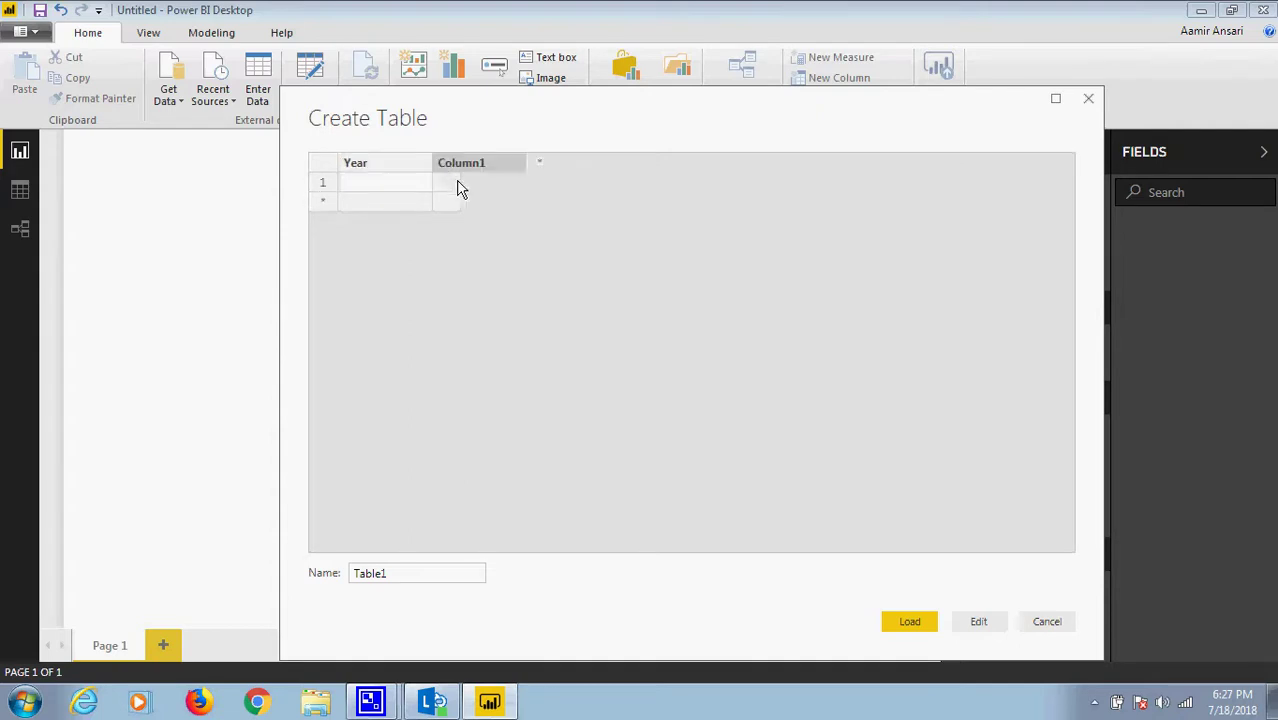
type("Sale")
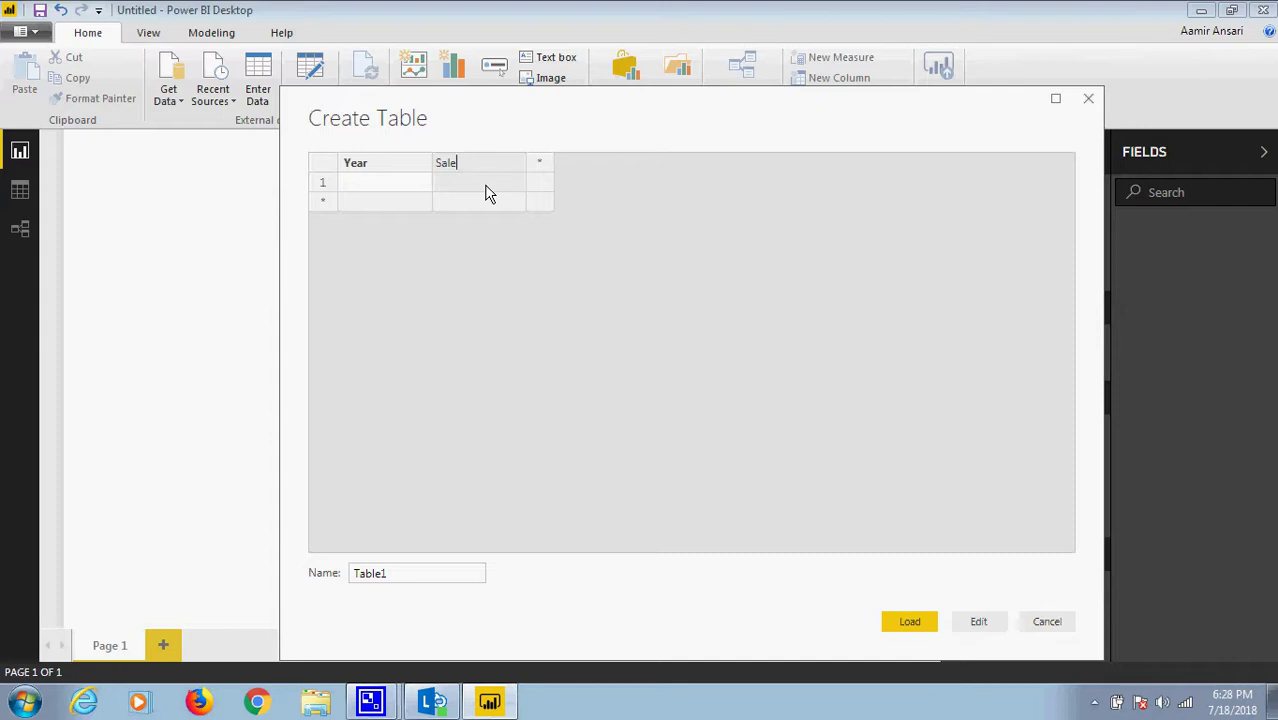
key("BackSpace")
key("BackSpace")
key("BackSpace")
key("BackSpace")
type("Category")
Add a third column beside Category and name it Sales
left_click(536, 168)
double_click(549, 162)
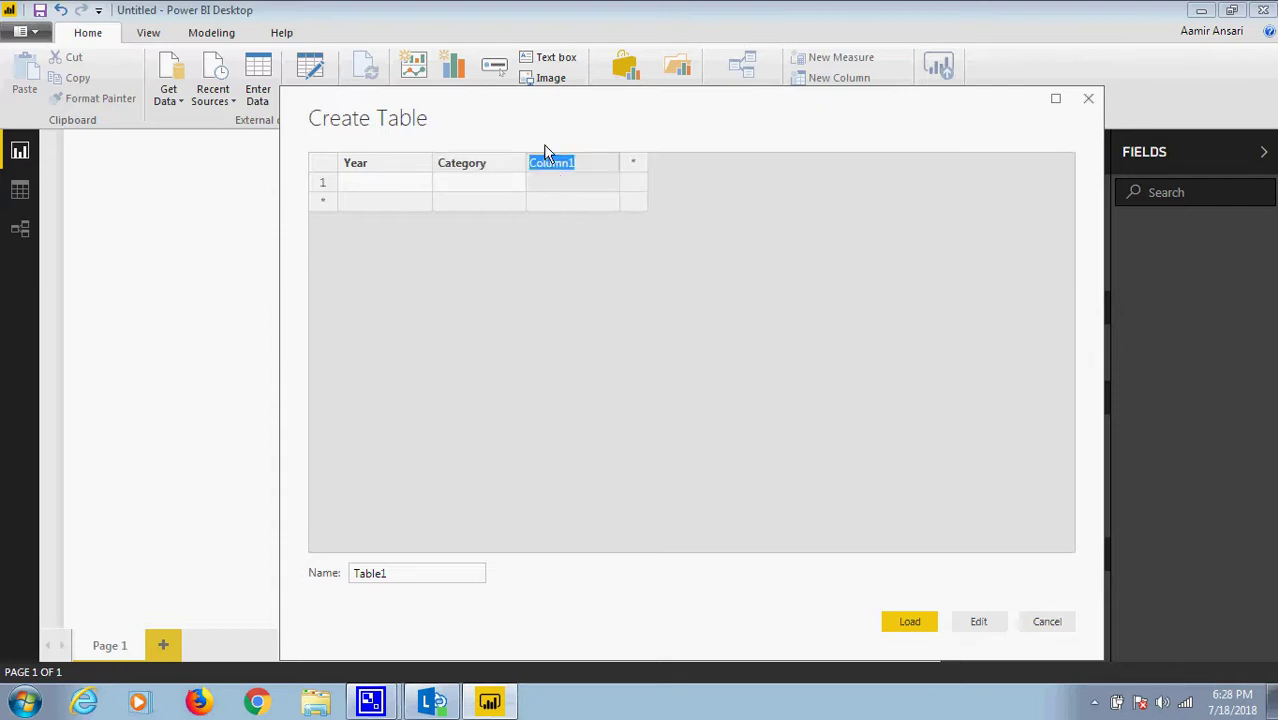
type("Sales")
Enter the years 2015, 2016 and 2017 in rows 1 to 3 of the Year column
left_click(406, 186)
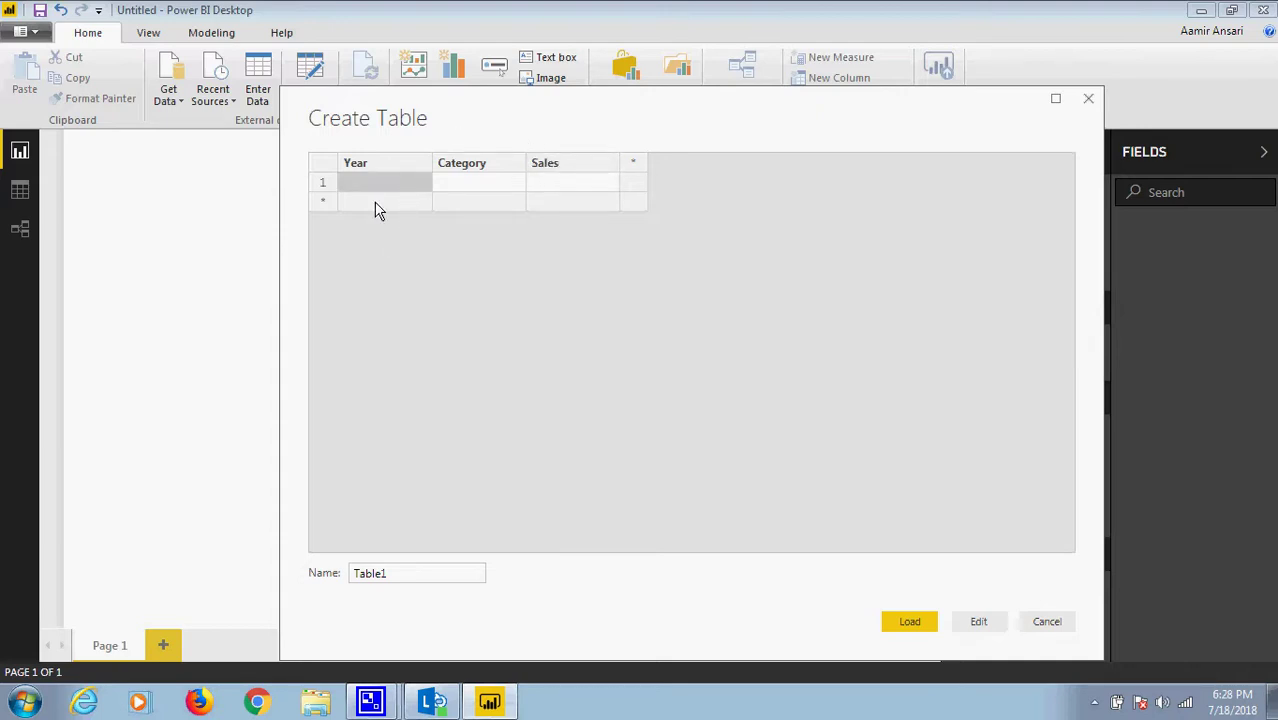
type("2")
key("BackSpace")
type("20")
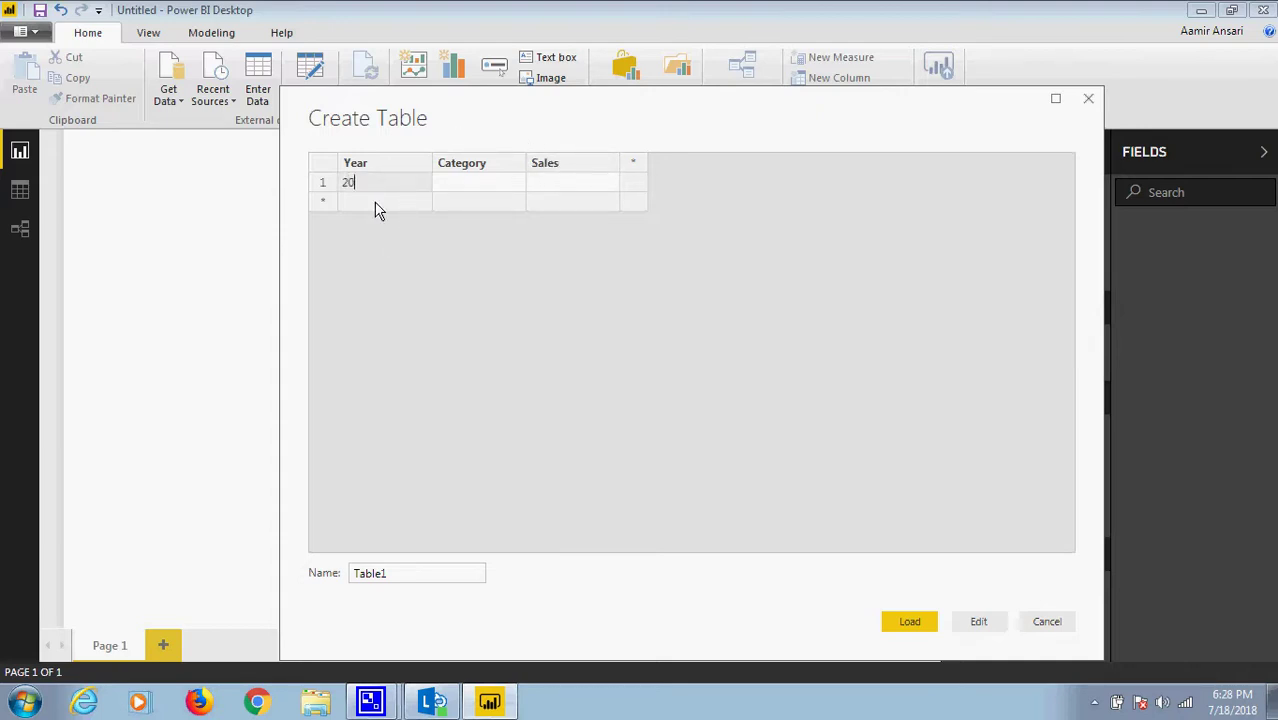
type("15")
left_click(378, 205)
type("20")
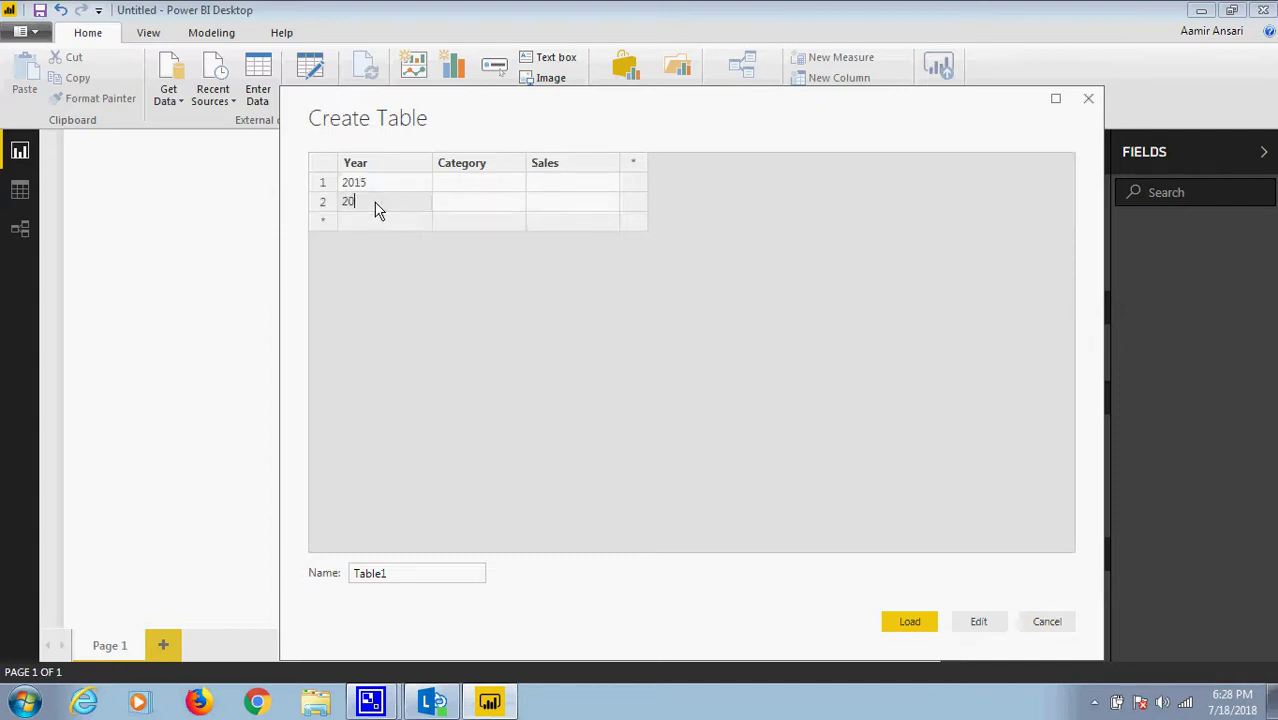
type("16")
key("Return")
type("201")
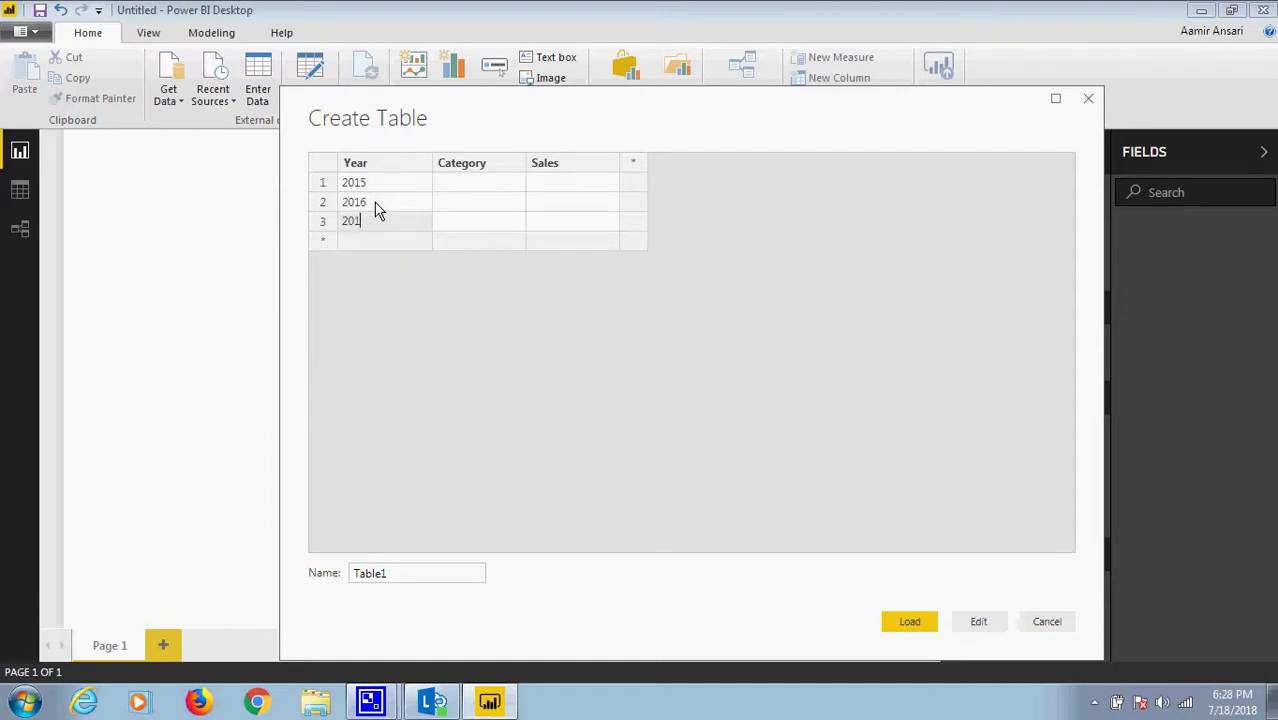
type("7")
Fill in row 1 for 2015 with the category Garments and sales of 90000
left_click(483, 187)
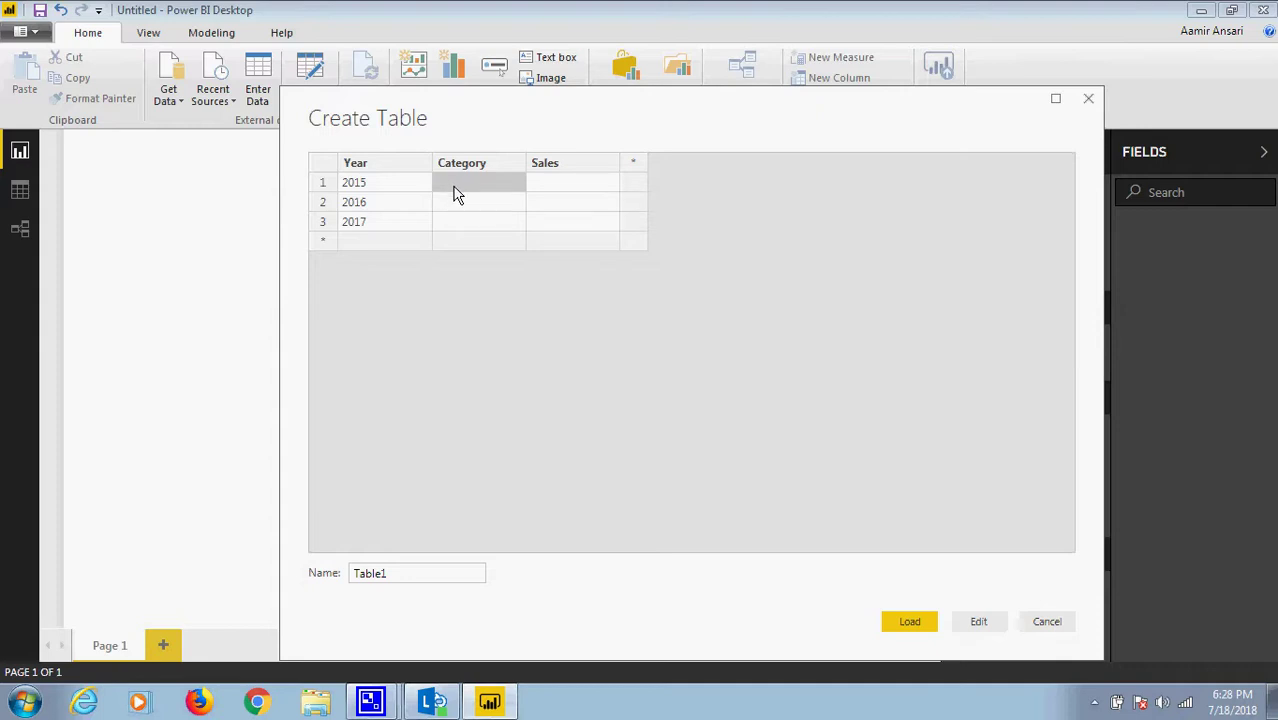
type("Garments")
key("Tab")
type("90000")
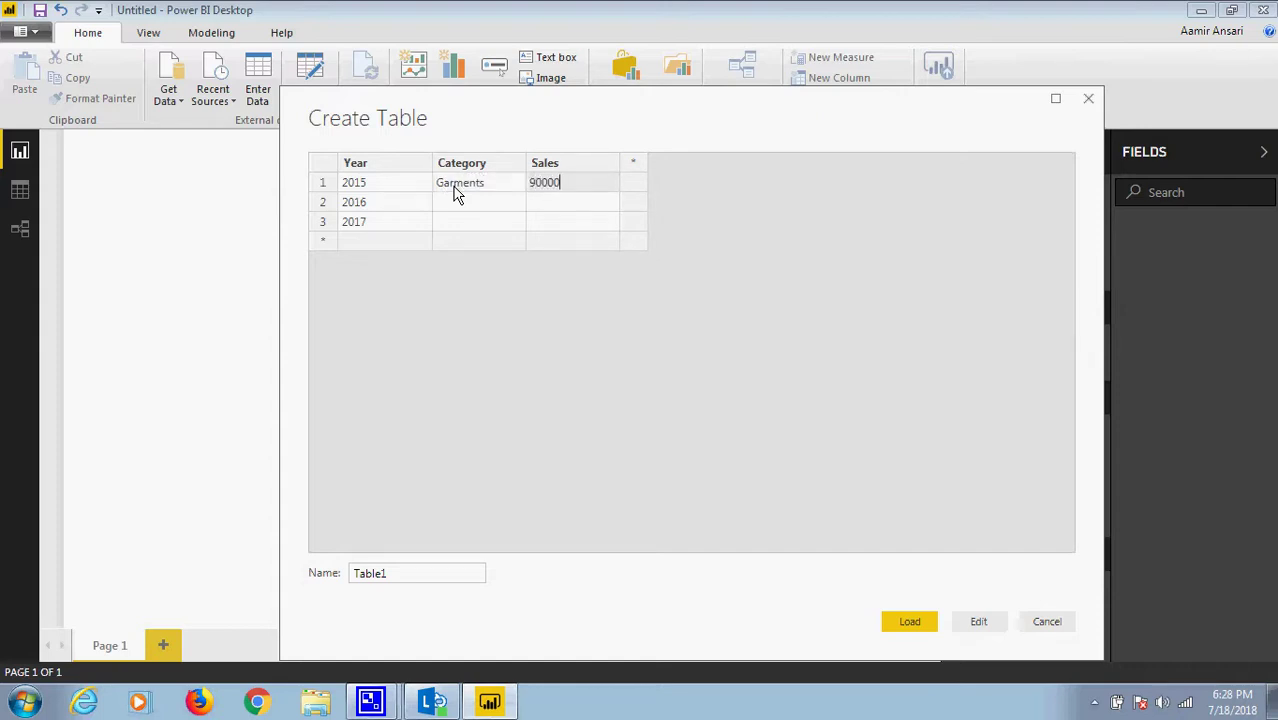
key("Return")
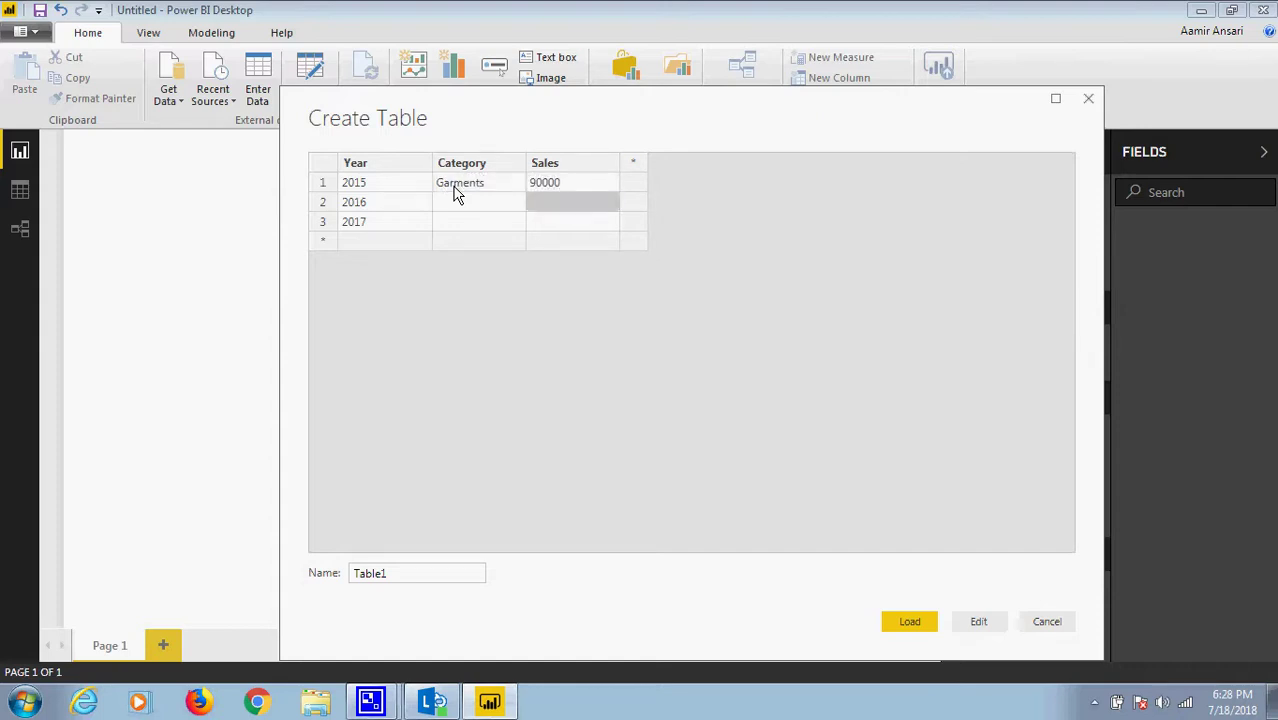
Enter Garments as the category for 2016 and 2017 in rows 2 and 3
key("Left")
key("Left")
key("Right")
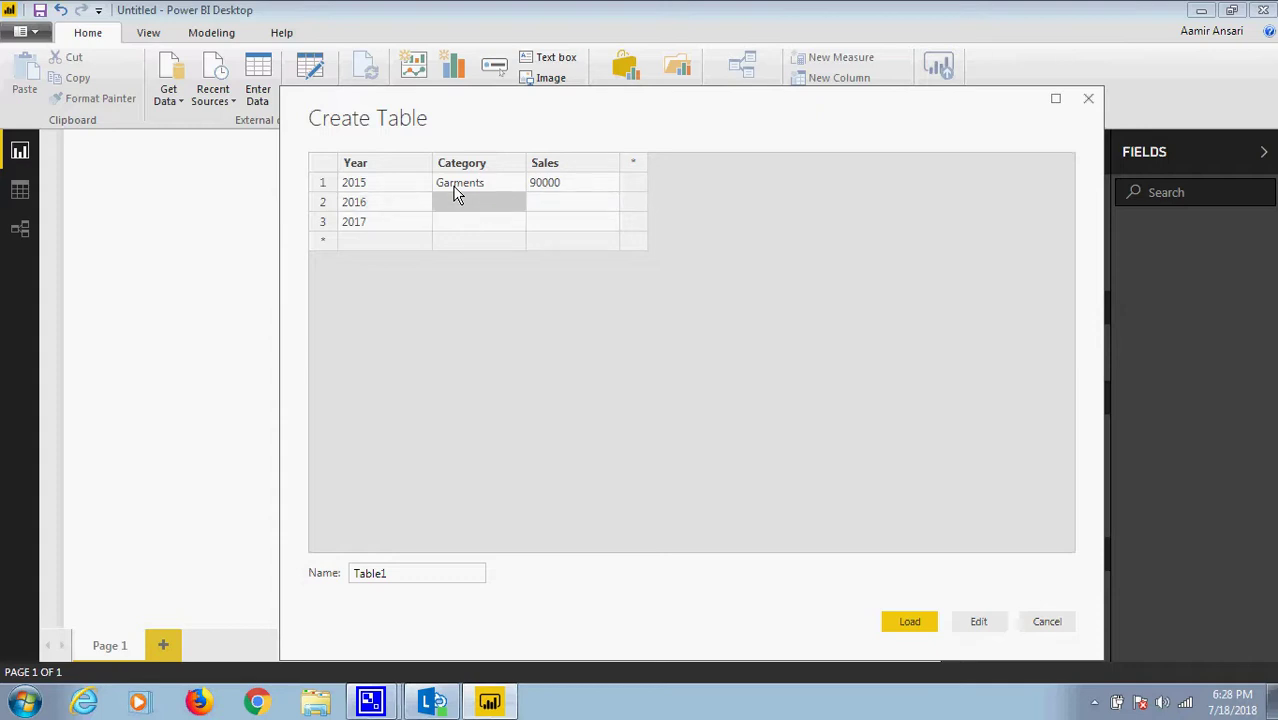
type("Garments")
key("Down")
type("Garmen")
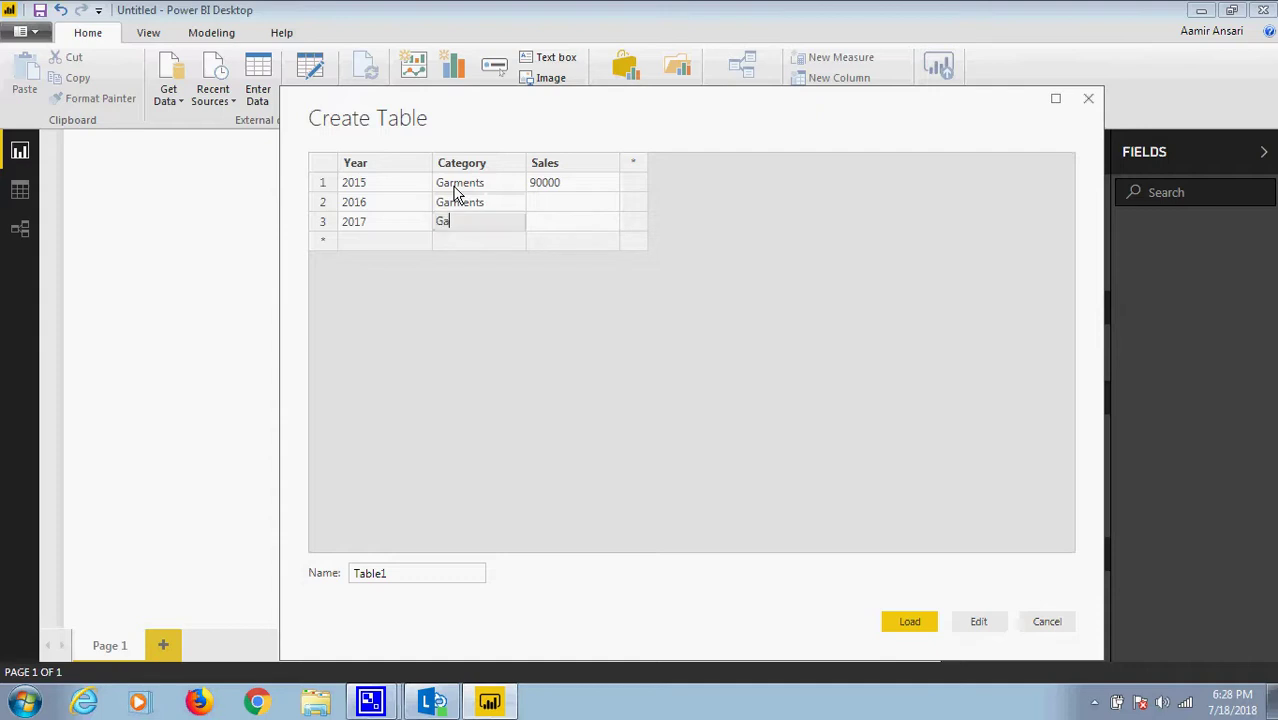
type("ts")
Enter Garments sales of 45000 for 2016 and 60000 for 2017 in rows 2 and 3
key("Tab")
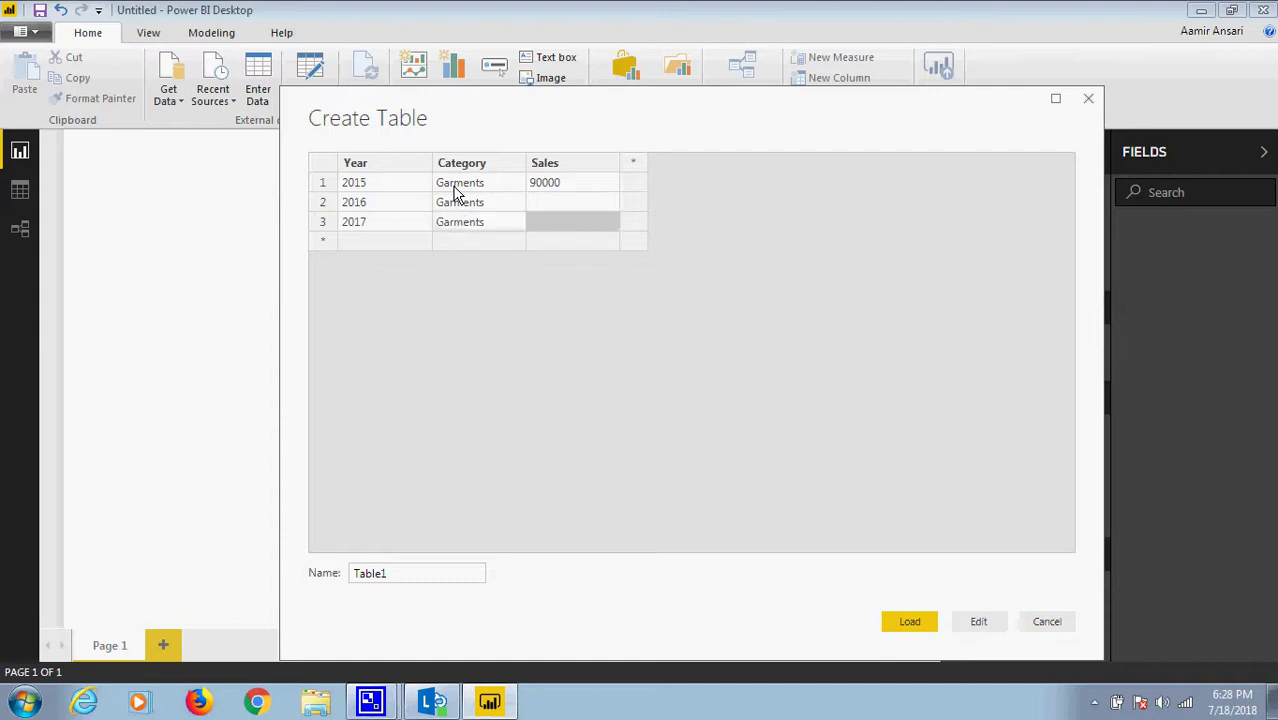
key("Up")
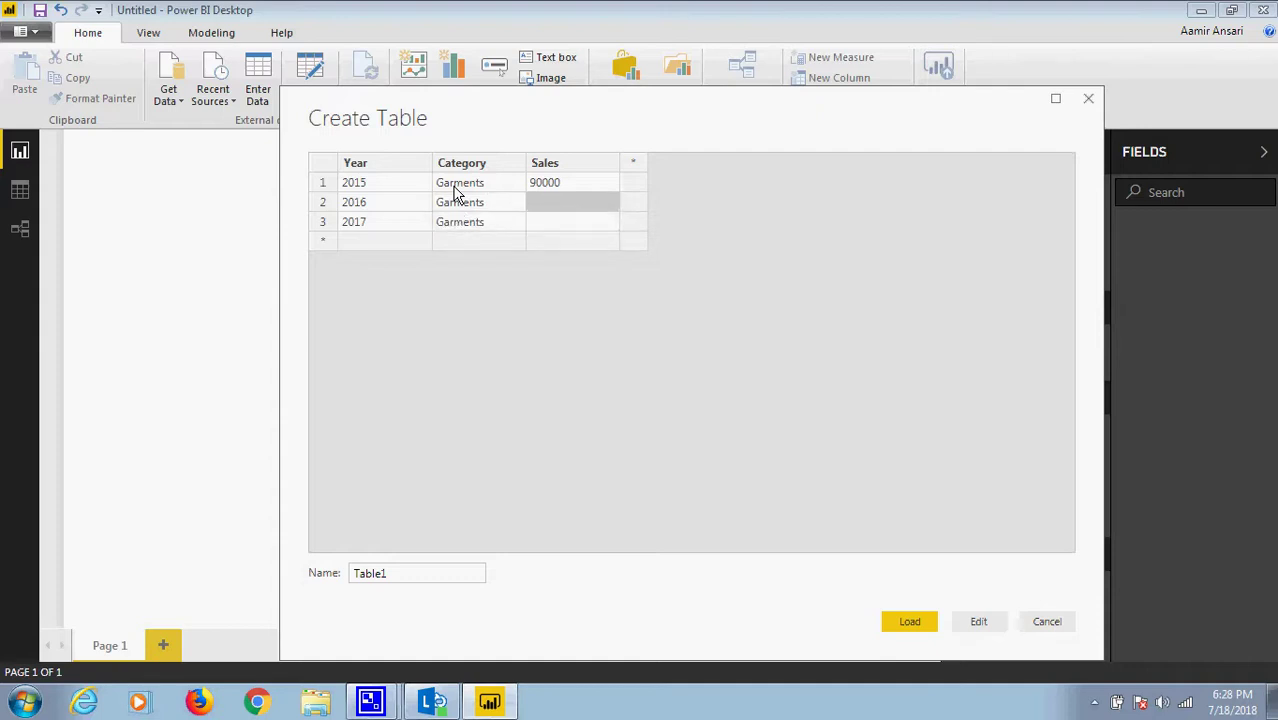
type("45000")
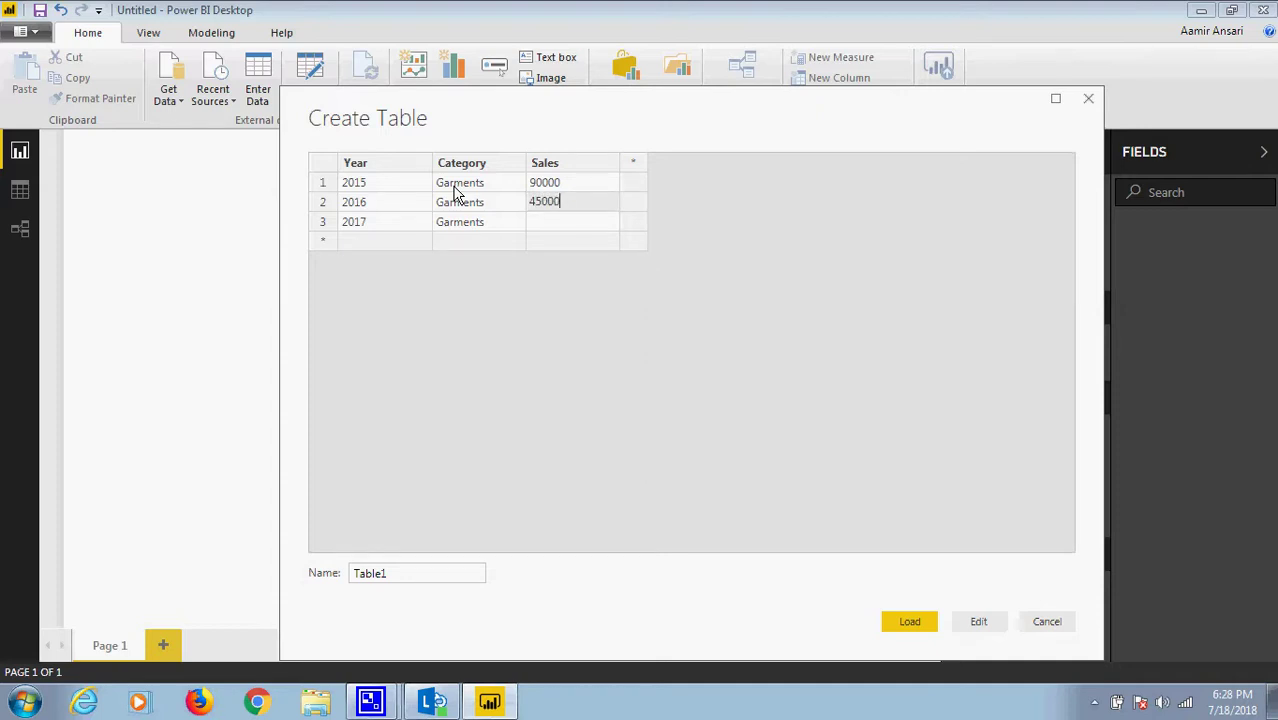
key("Return")
type("0000")
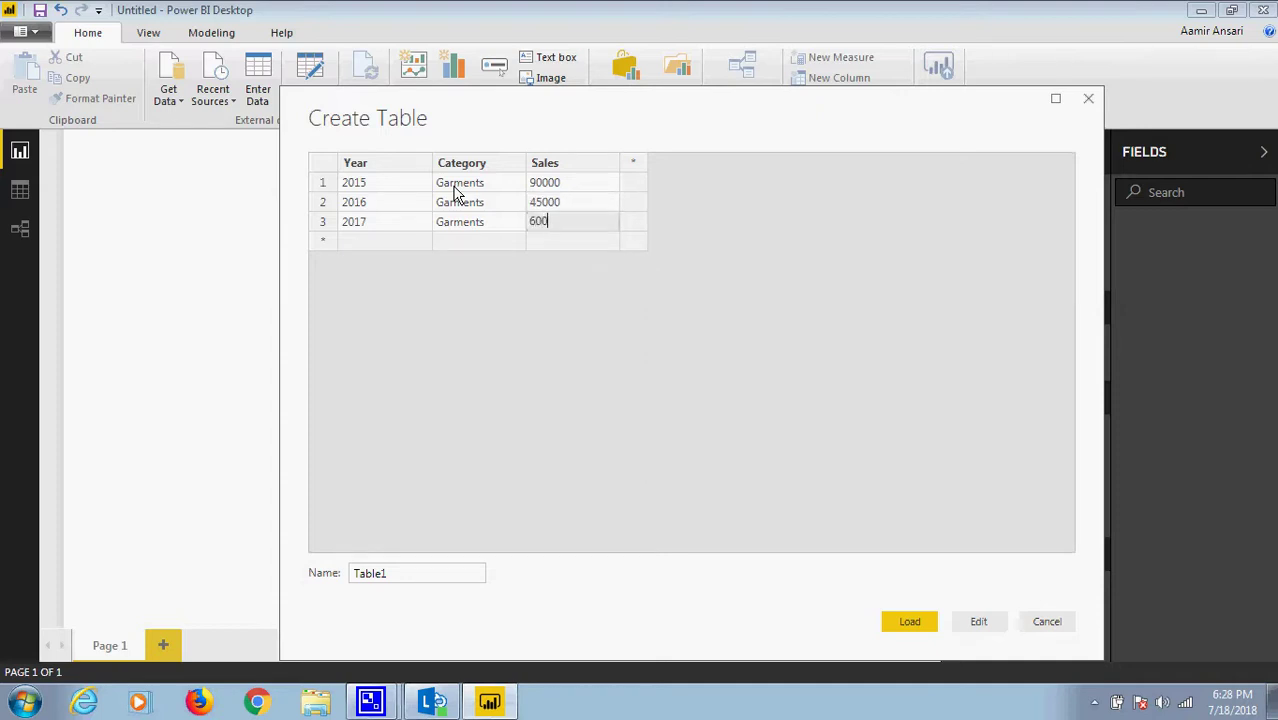
Add rows 4 to 6 to the table with the years 2015, 2016 and 2017
left_click(479, 241)
left_click(359, 244)
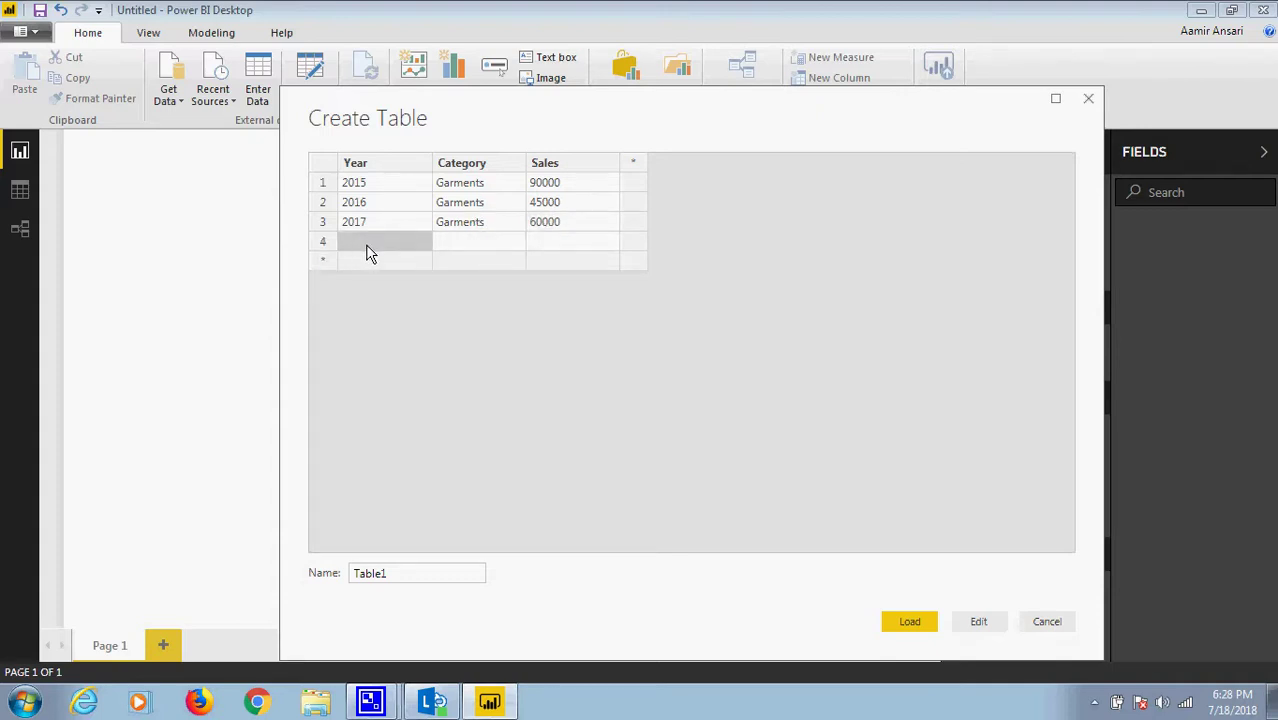
type("2015")
left_click(352, 260)
type("20")
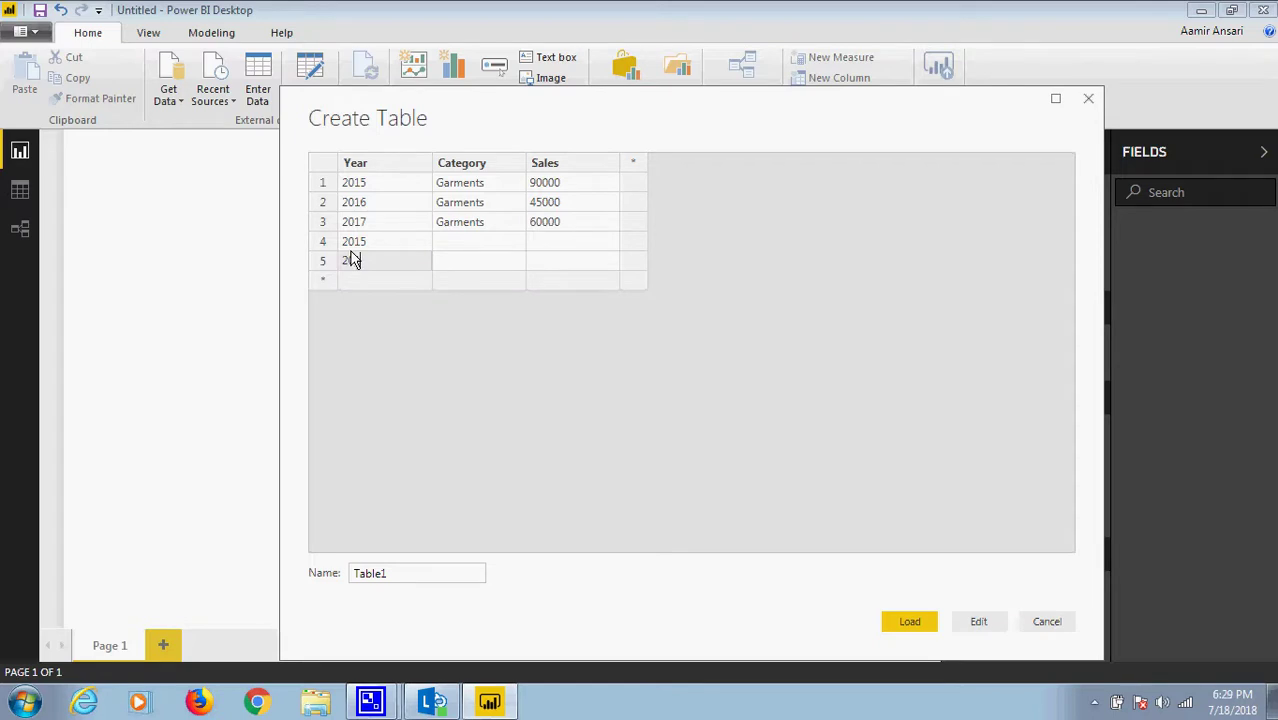
type("15")
key("Return")
type("20")
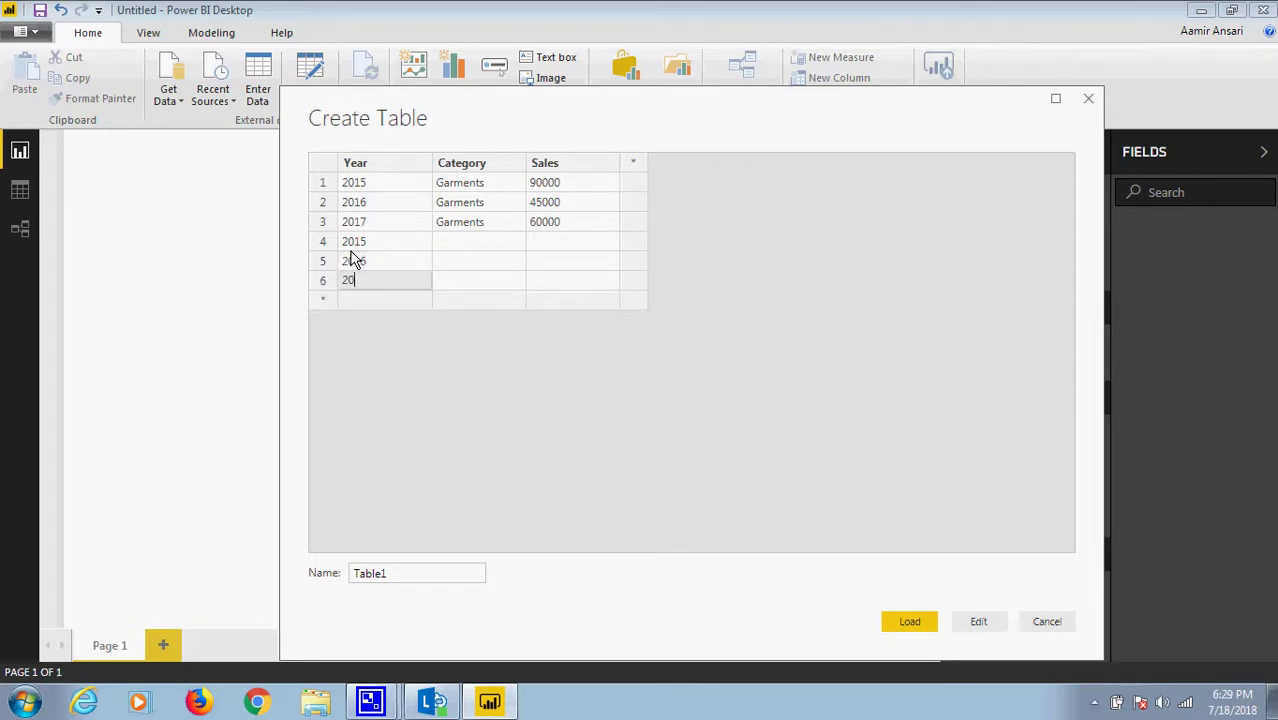
type("17")
Enter Shoes as the category in rows 4 to 6
left_click(443, 244)
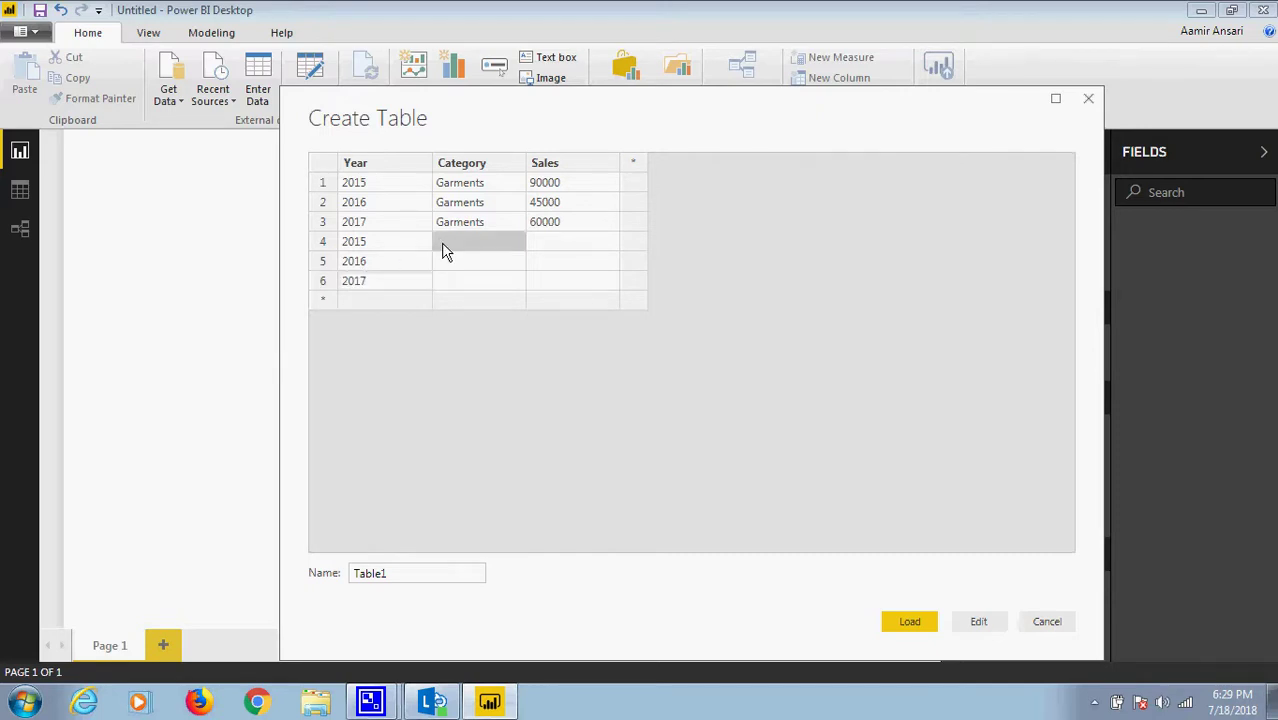
left_click(441, 243)
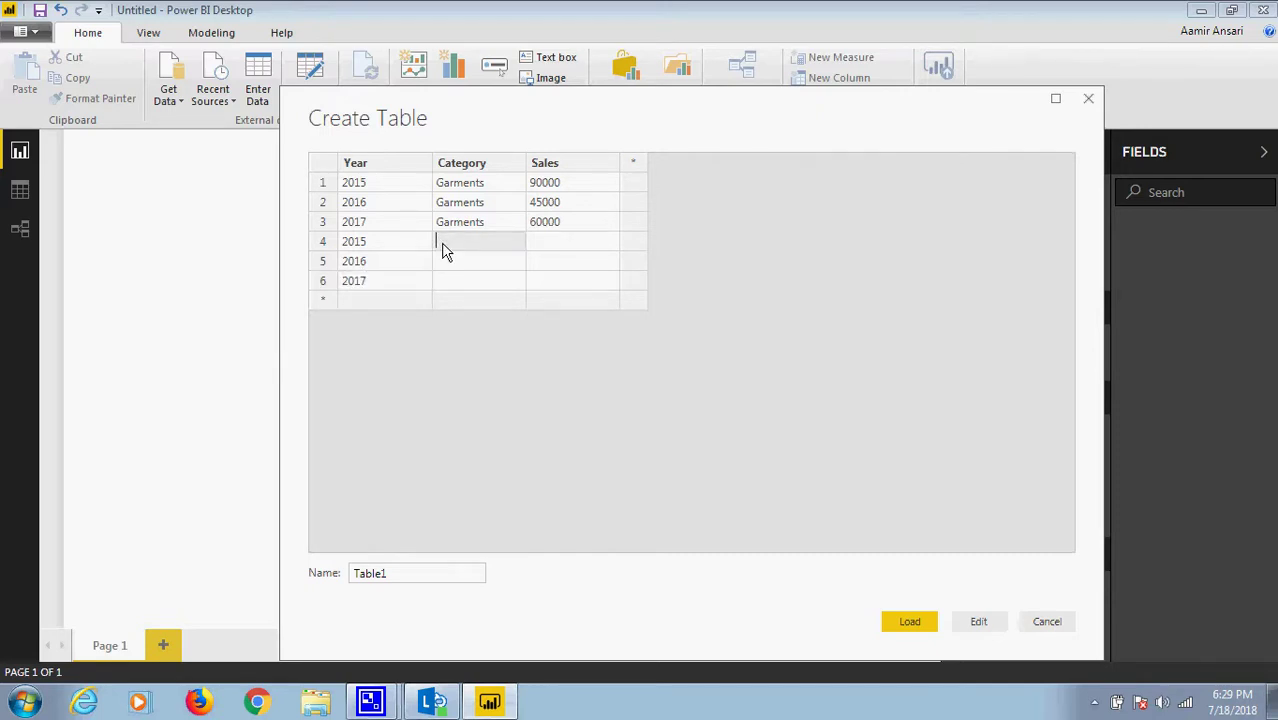
type("Shoes")
key("Return")
type("Shoes")
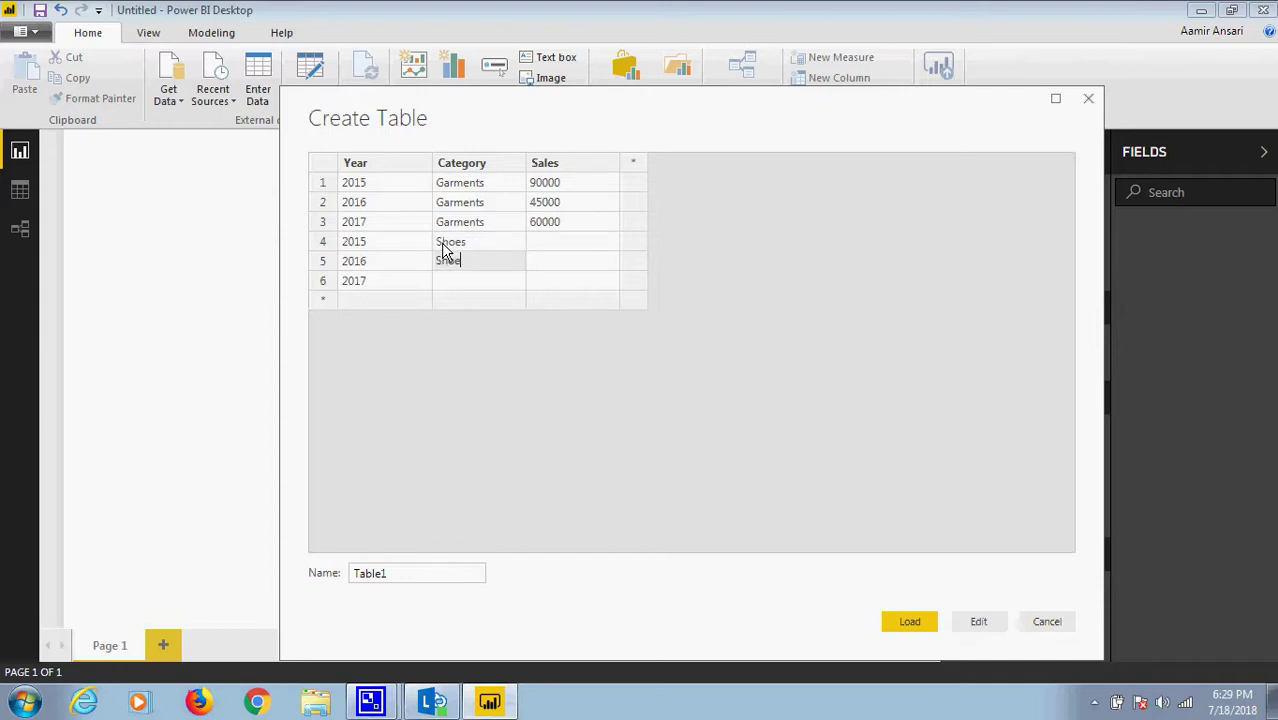
key("Return")
type("Shoes")
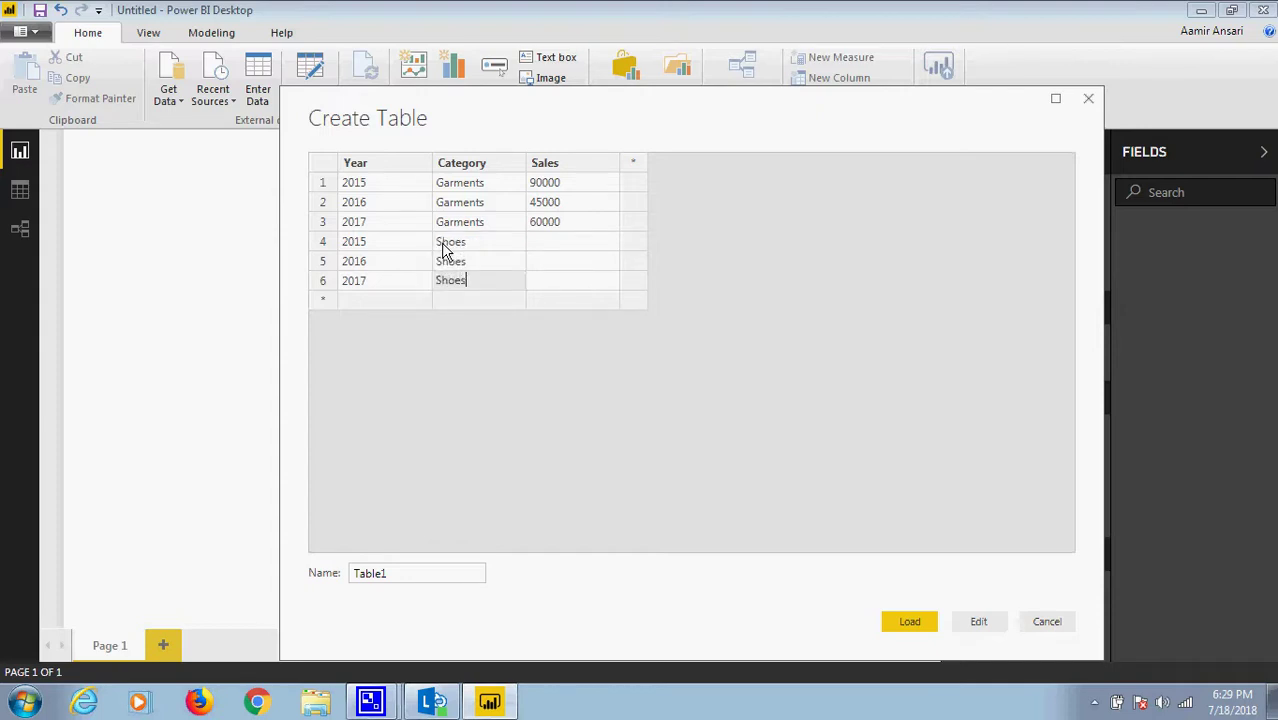
Enter Shoes sales of 45900 for 2015, 55000 for 2016 and 45000 for 2017 in rows 4 to 6
key("Tab")
key("Up")
key("Up")
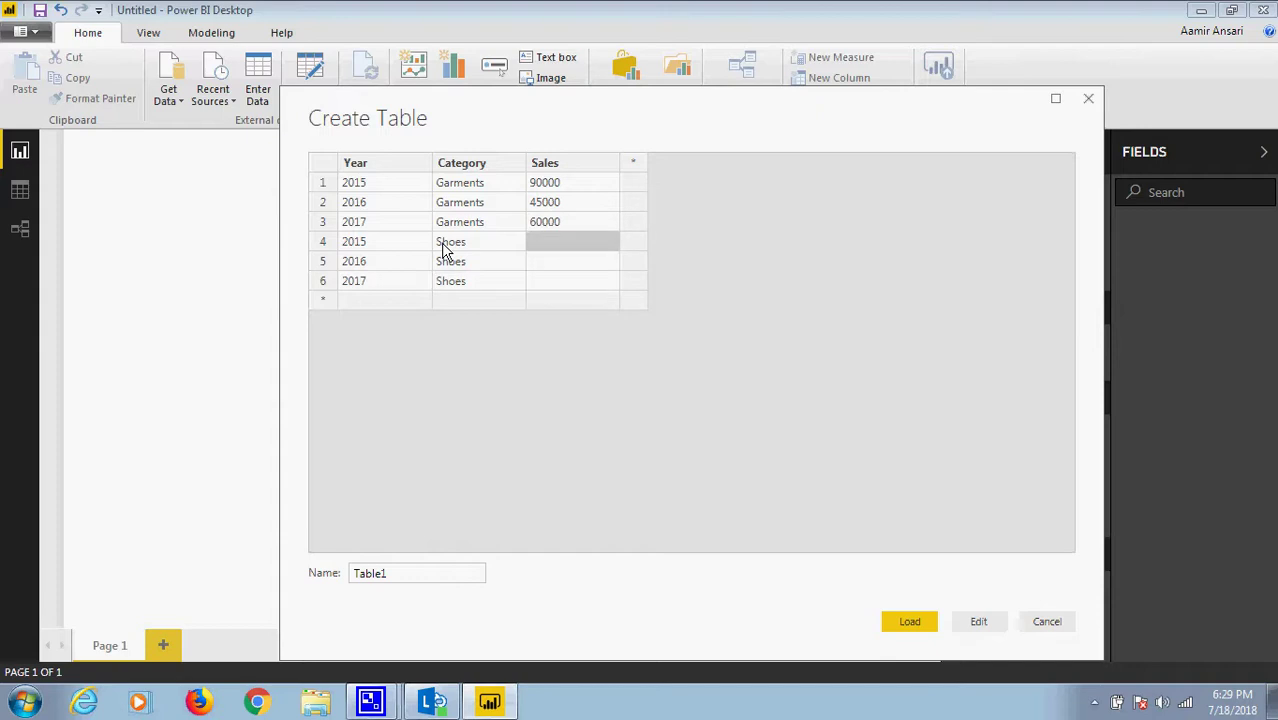
type("45900")
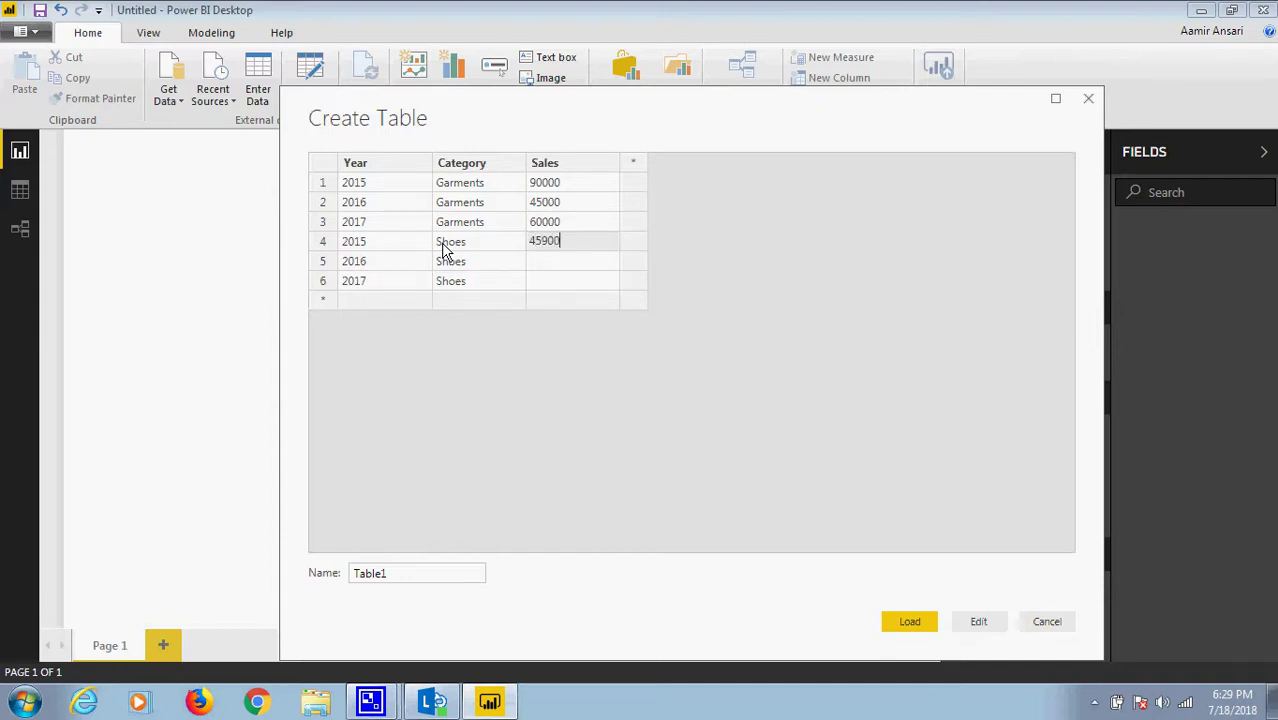
key("Return")
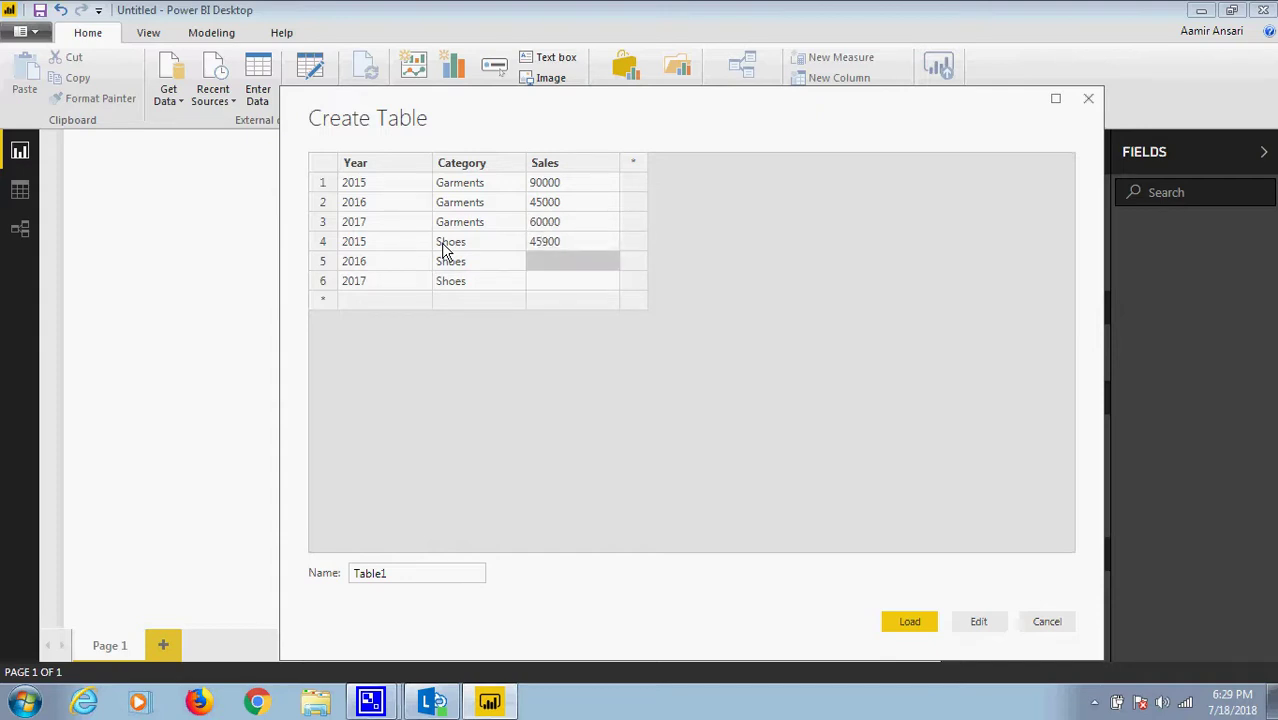
type("55000")
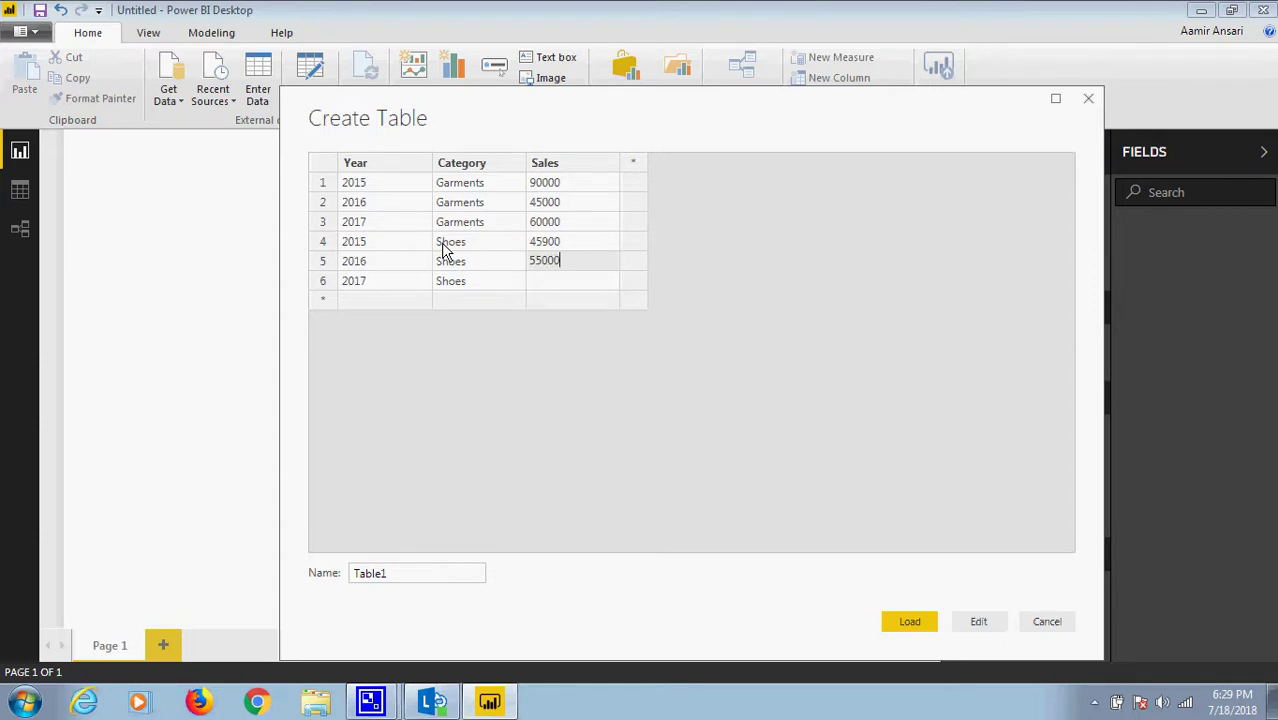
key("Return")
type("45000")
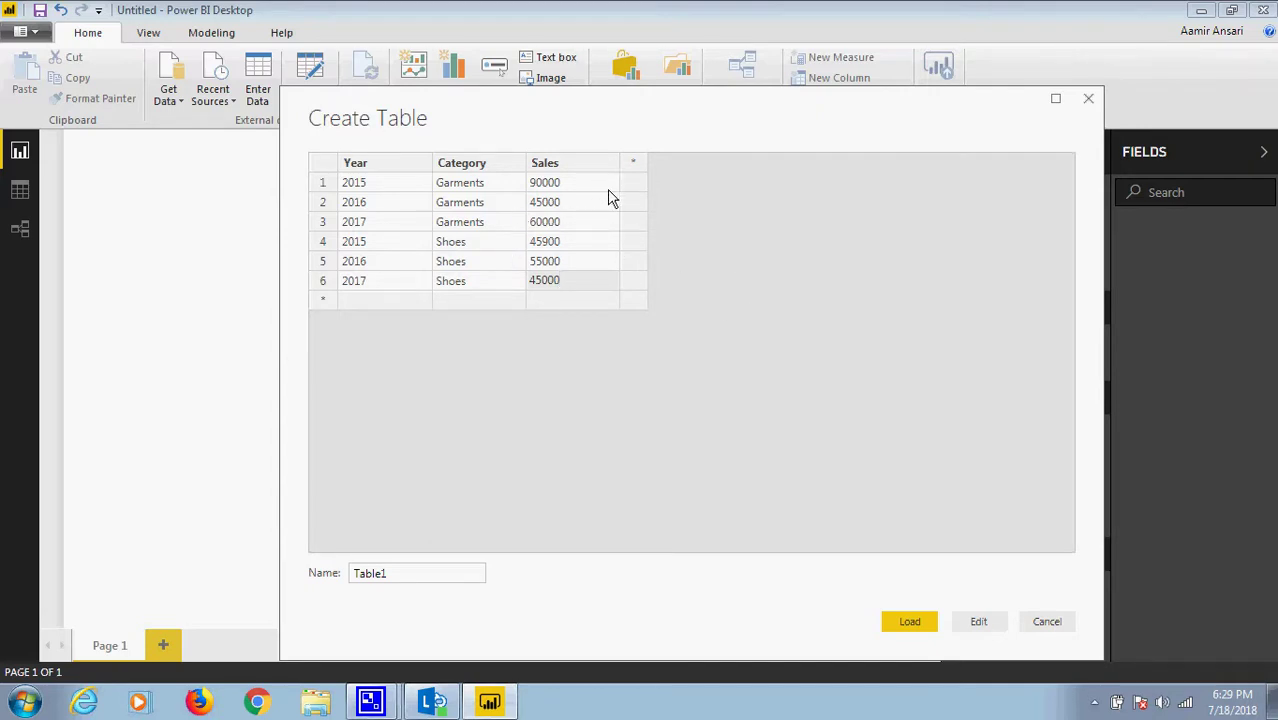
Add a fourth column beside Sales and name it Transactions
left_click(640, 166)
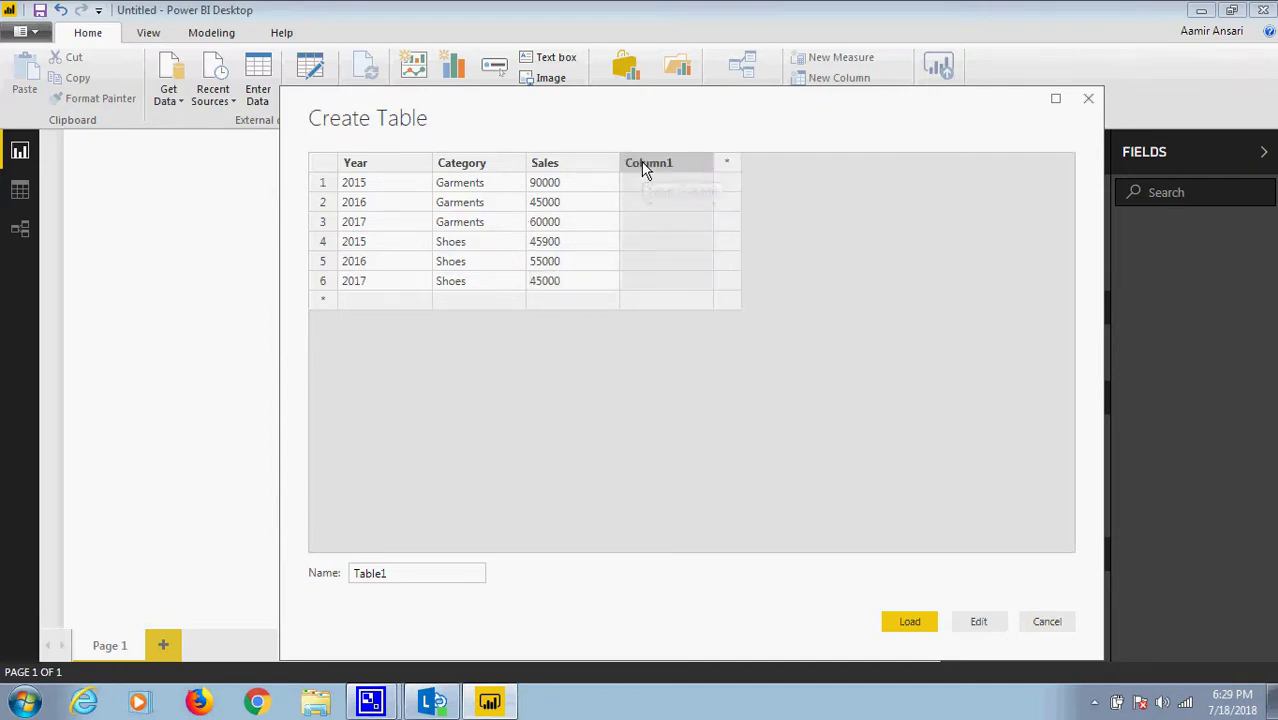
double_click(662, 168)
type("Transactions")
key("Return")
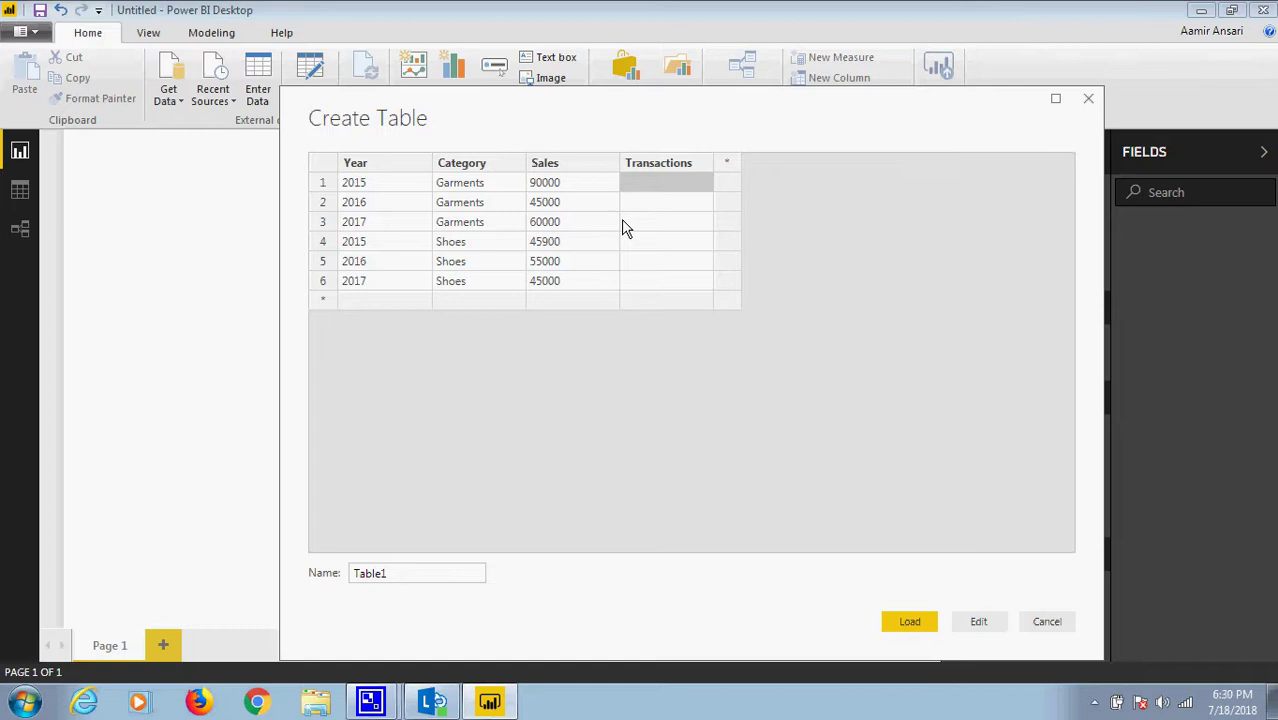
Enter Garments transactions of 400 for 2015, 340 for 2016 and 500 for 2017 in rows 1 to 3
type("400")
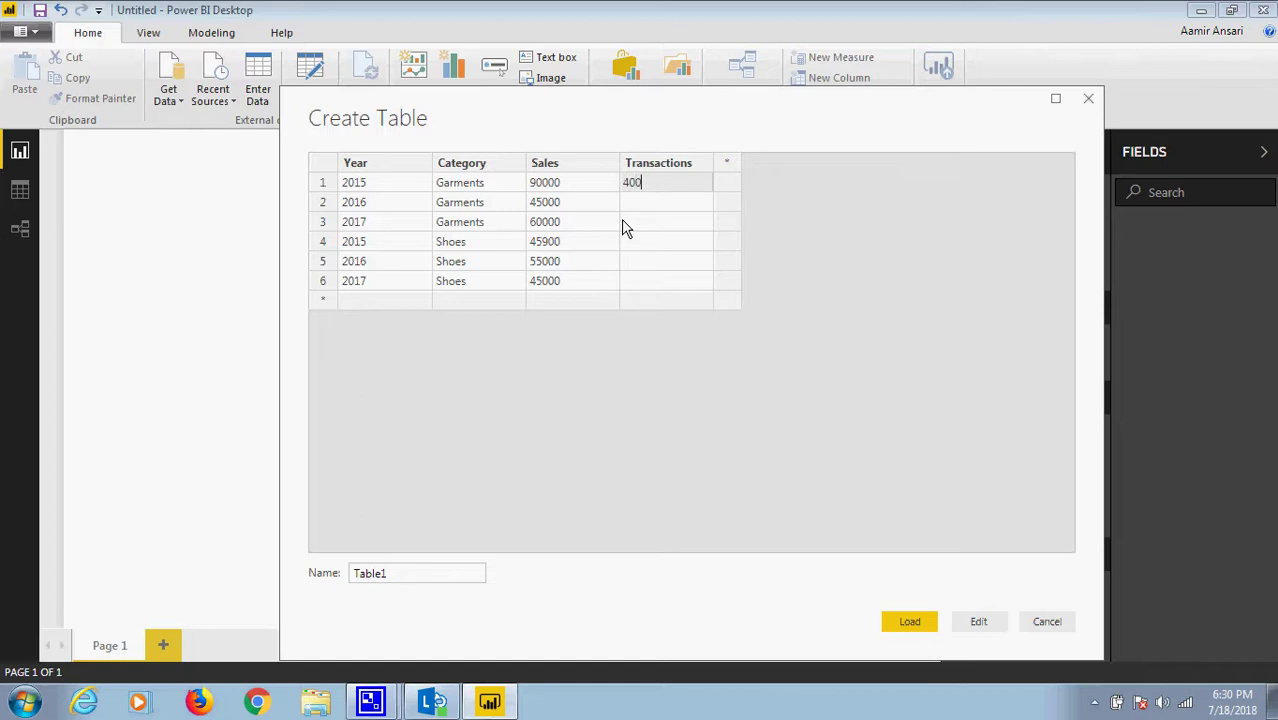
key("Return")
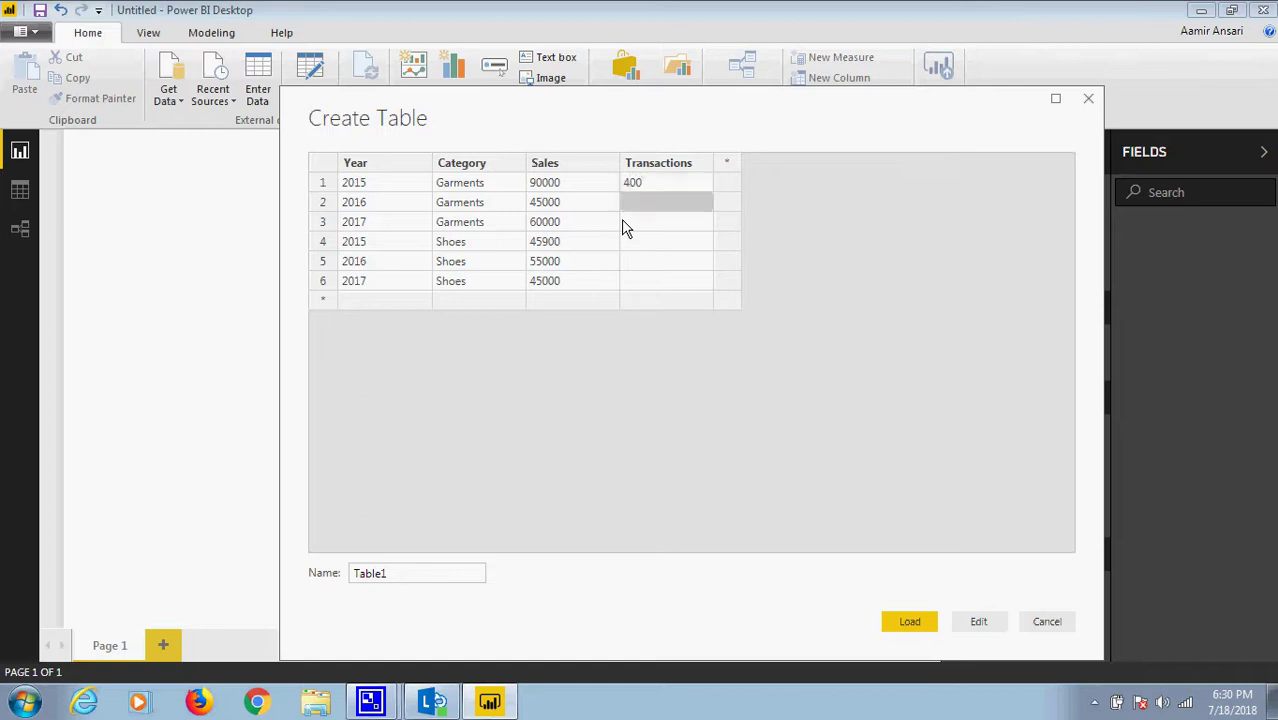
type("340")
key("Return")
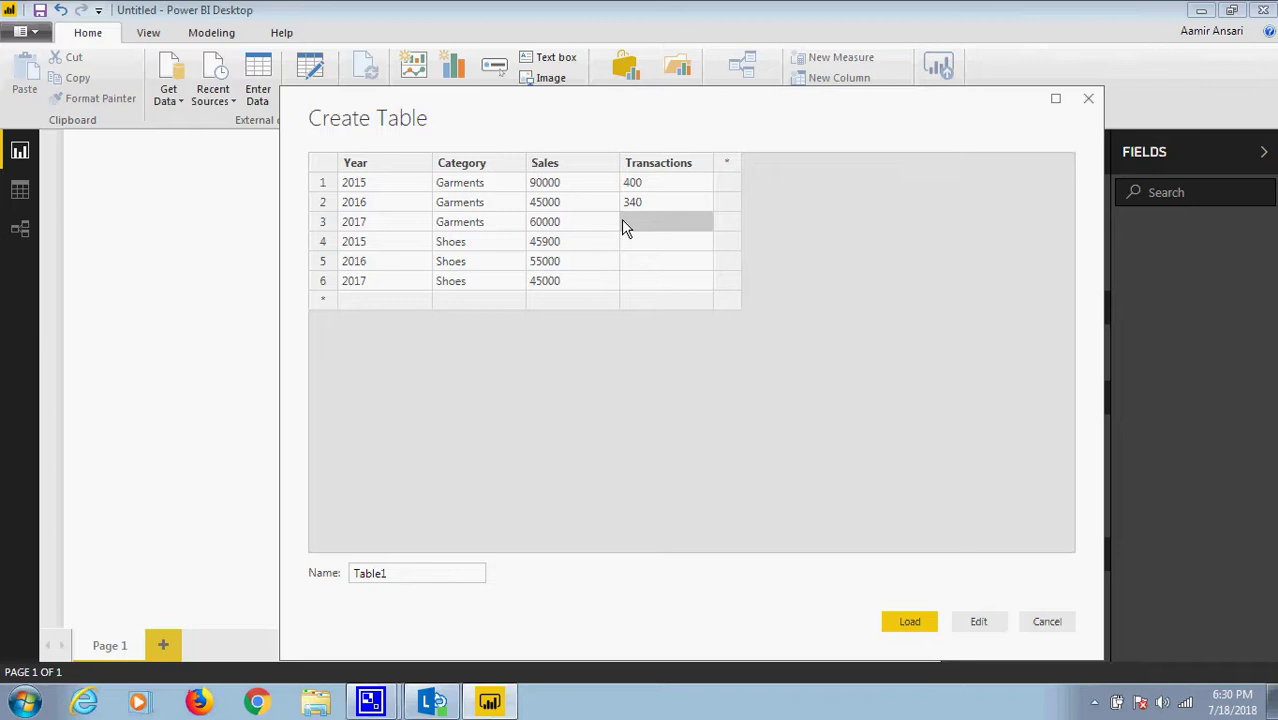
type("500")
key("Return")
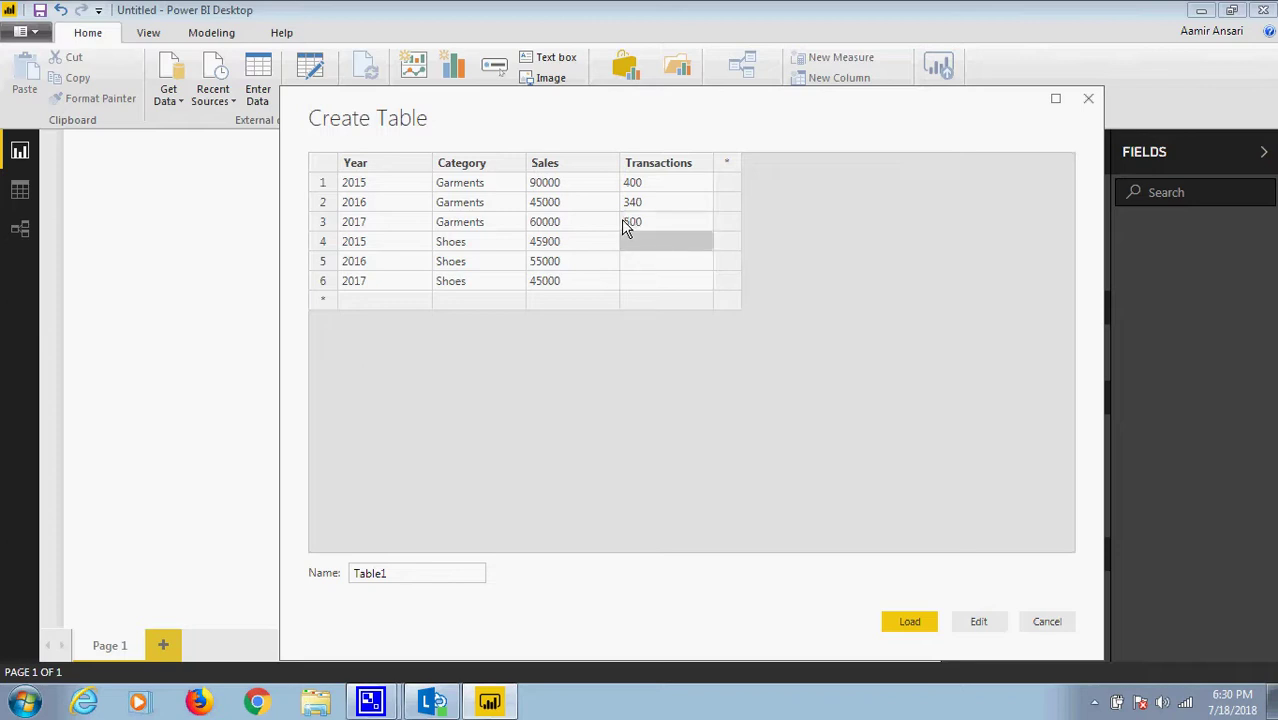
Enter Shoes transactions of 540 for 2015, 340 for 2016 and 400 for 2017 in rows 4 to 6
type("540")
key("Return")
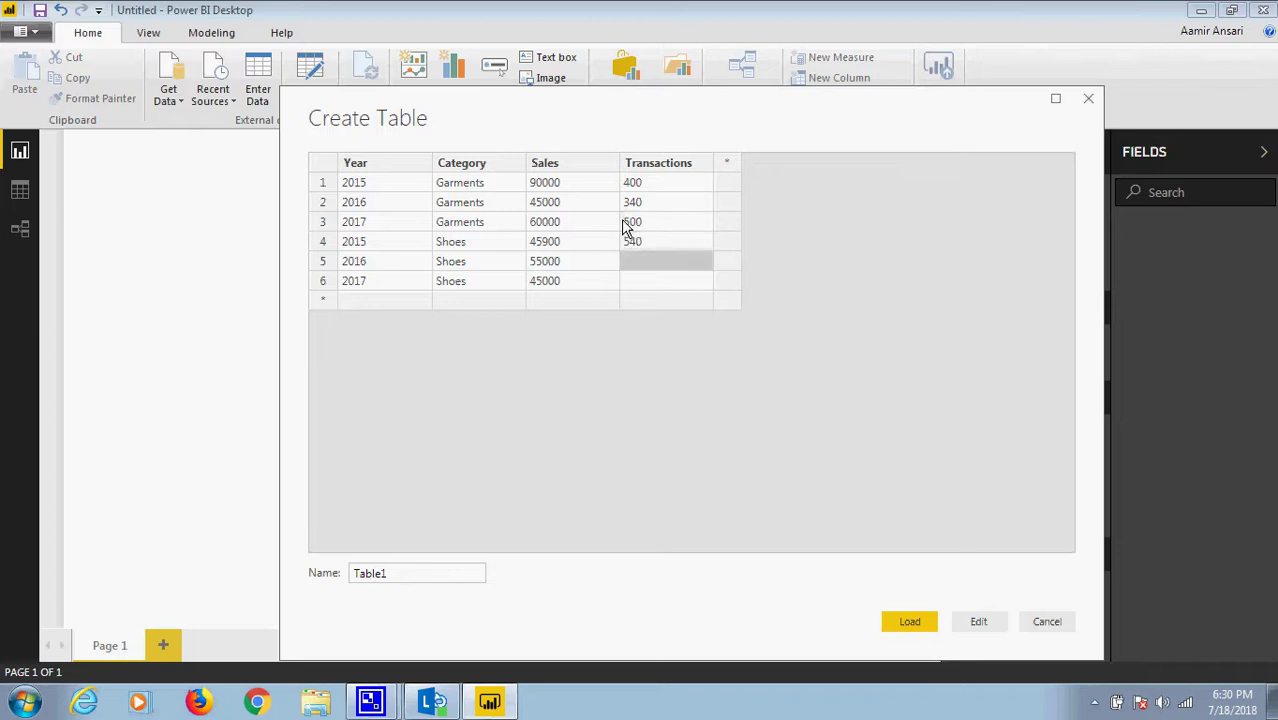
type("340")
key("Return")
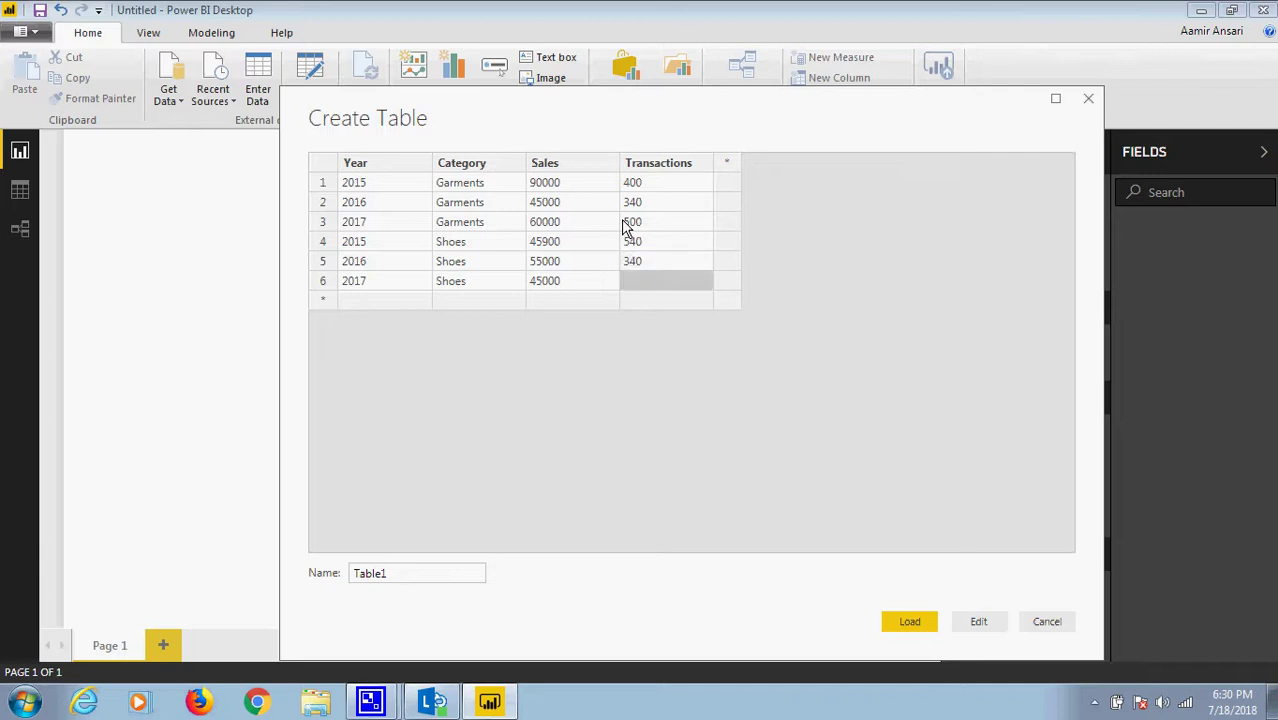
type("400")
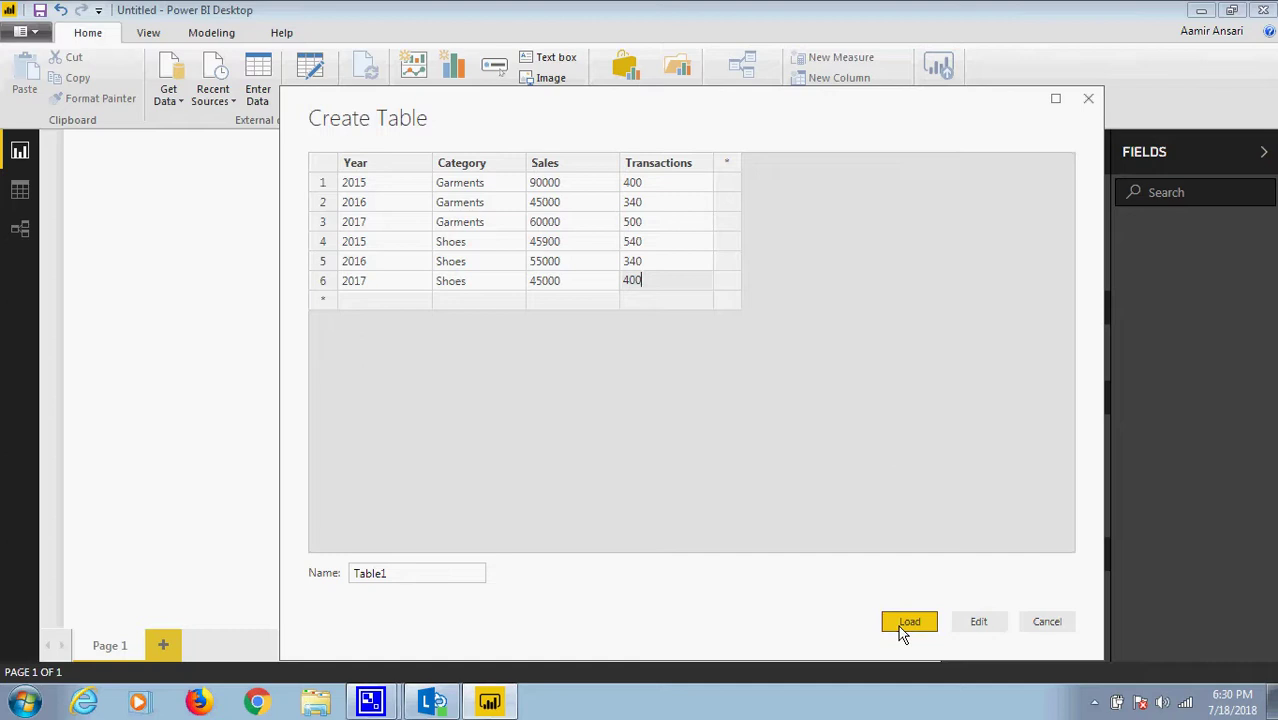
Name the table SalesActivities and load it into the report
left_click(420, 578)
type("Sale")
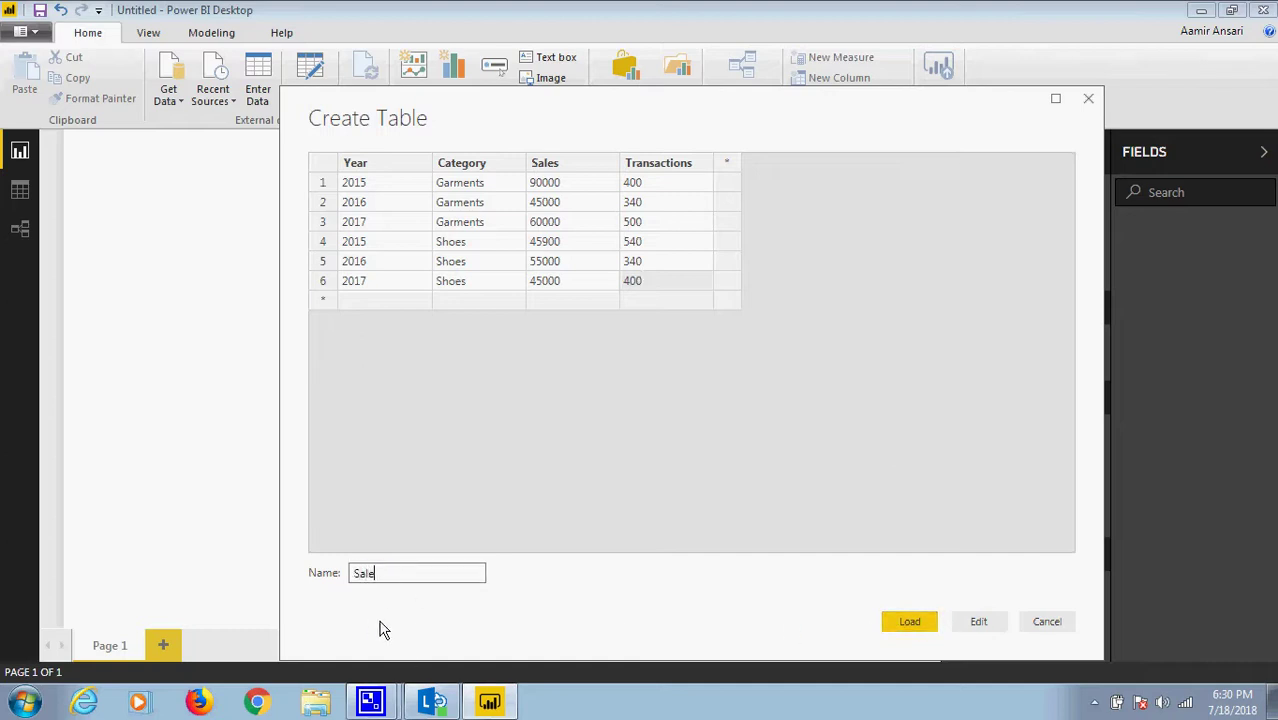
type("sActivities")
left_click(900, 622)
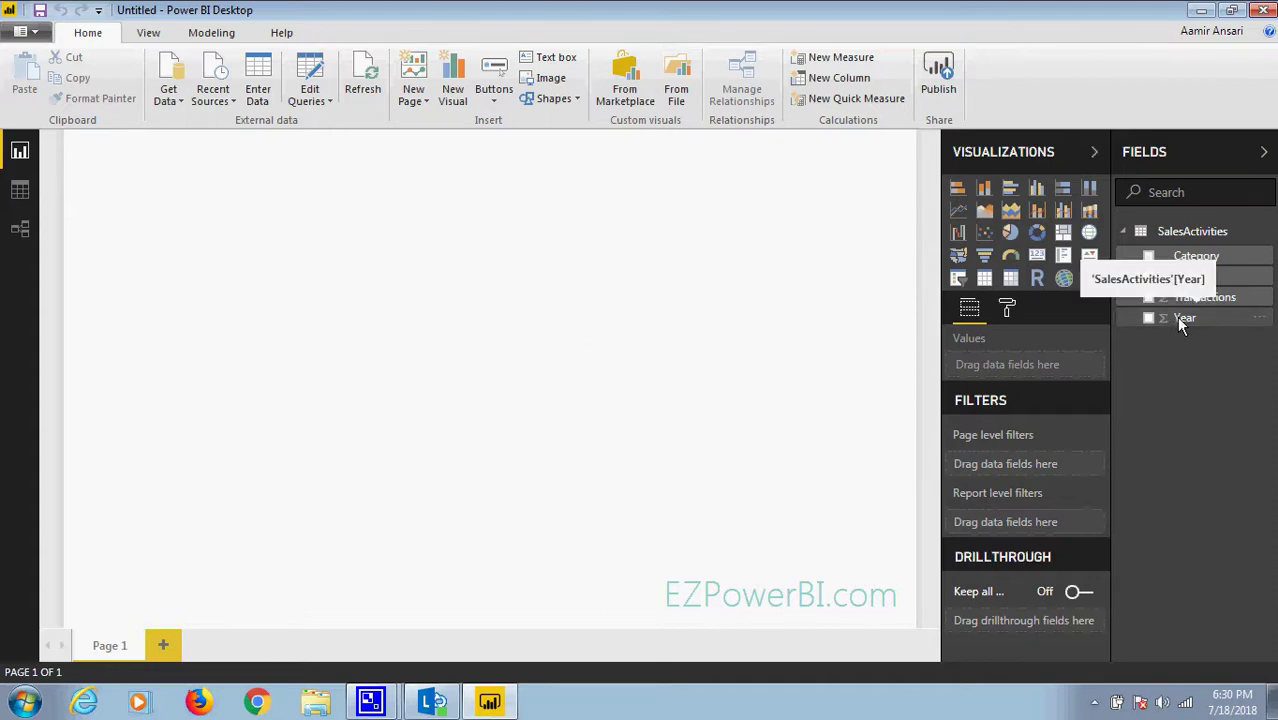
left_click_drag(1180, 320, 304, 268)
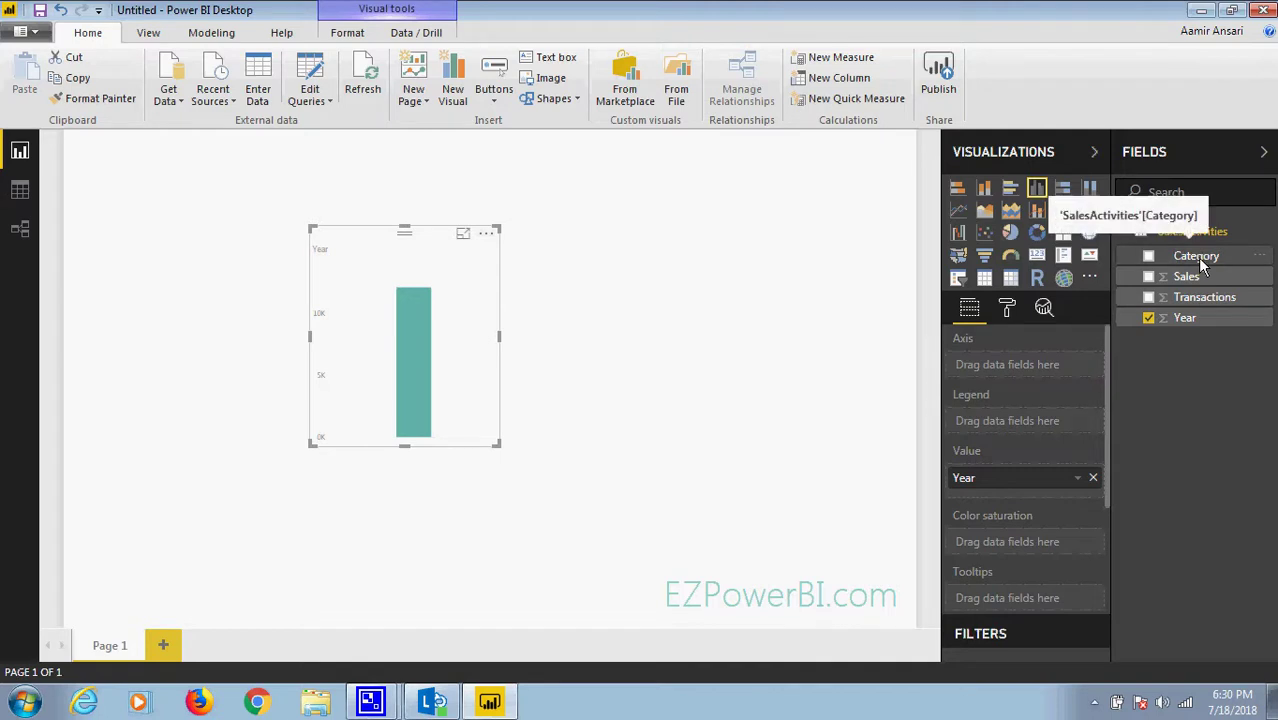
left_click_drag(1197, 257, 1022, 364)
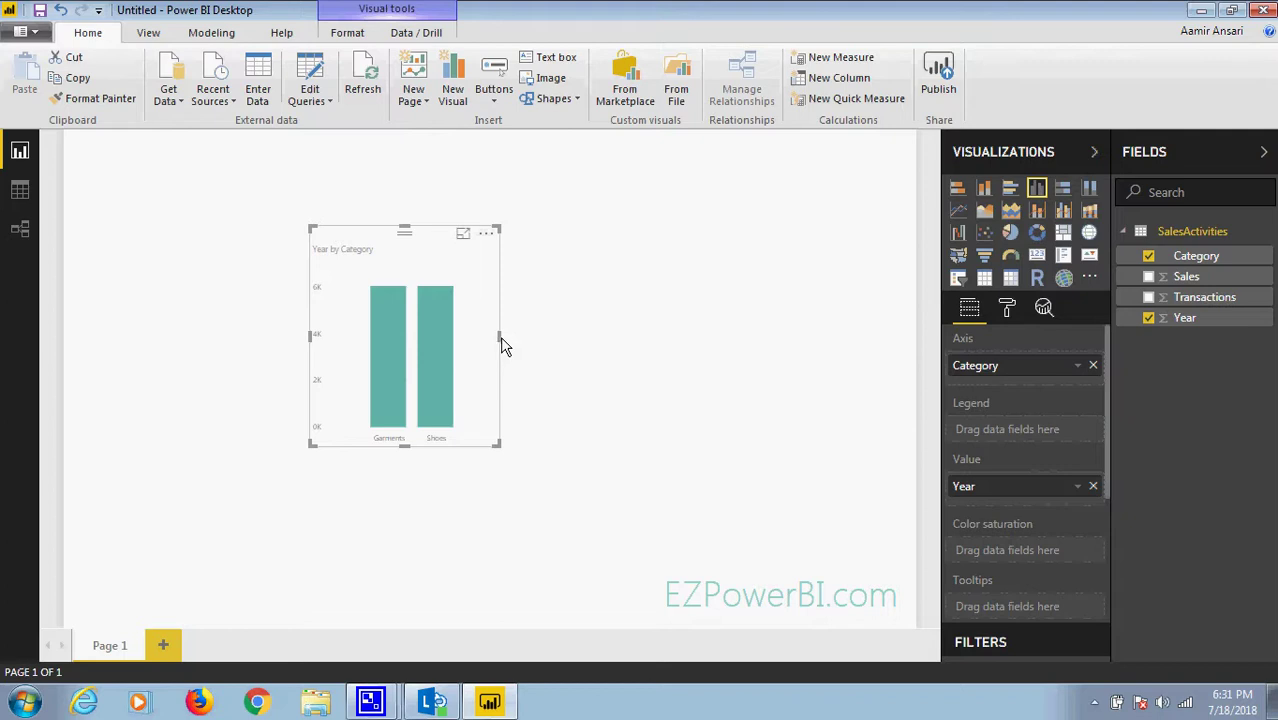
left_click(1093, 365)
left_click(1093, 486)
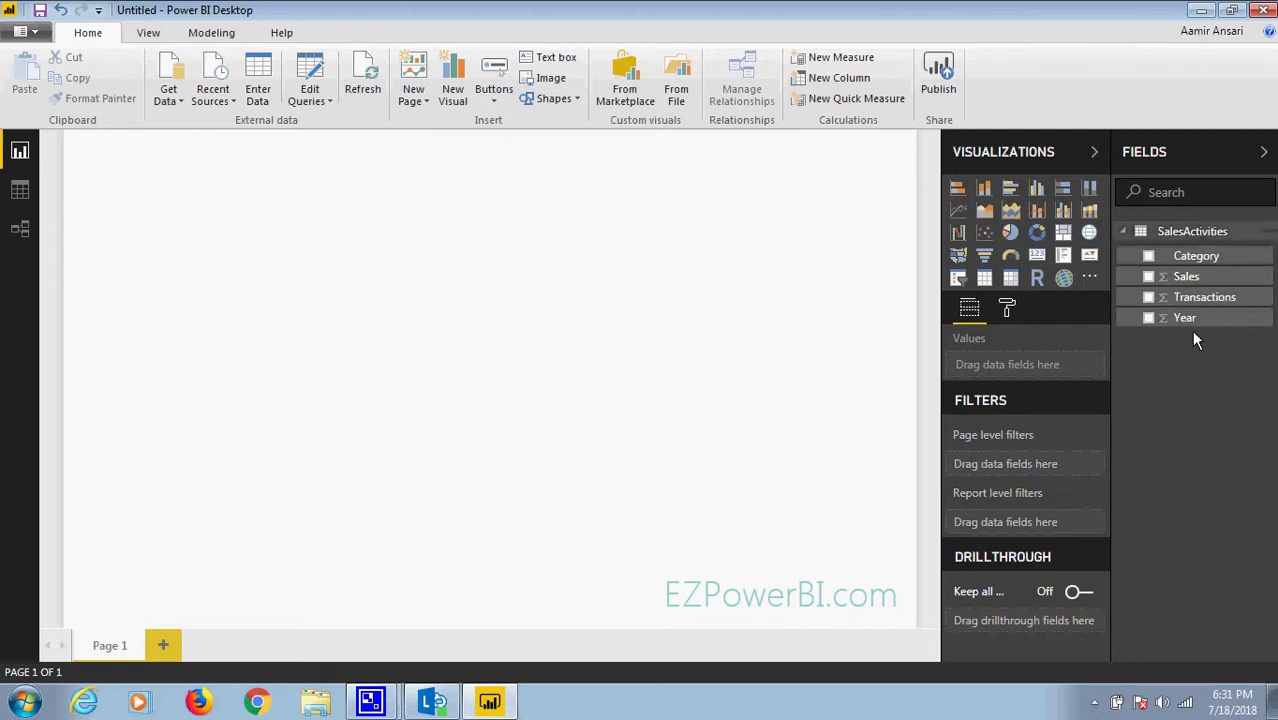
left_click_drag(1193, 318, 1160, 310)
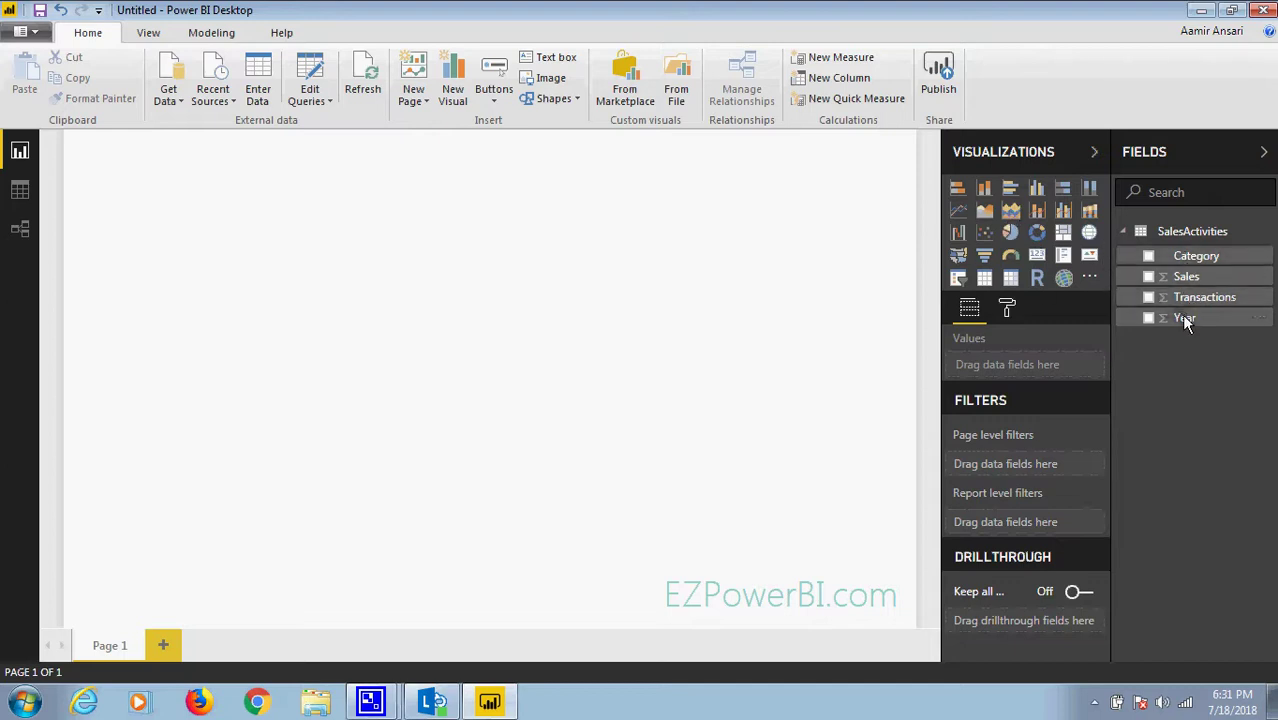
left_click_drag(1183, 318, 426, 306)
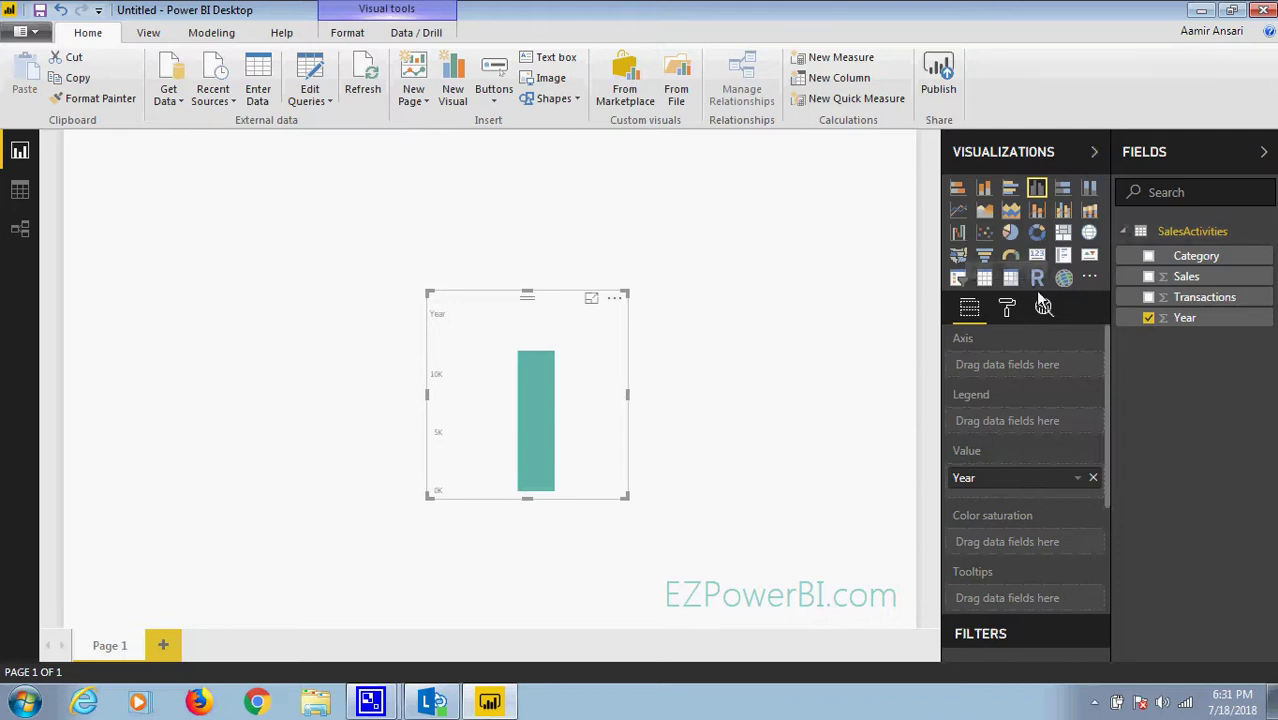
left_click(984, 279)
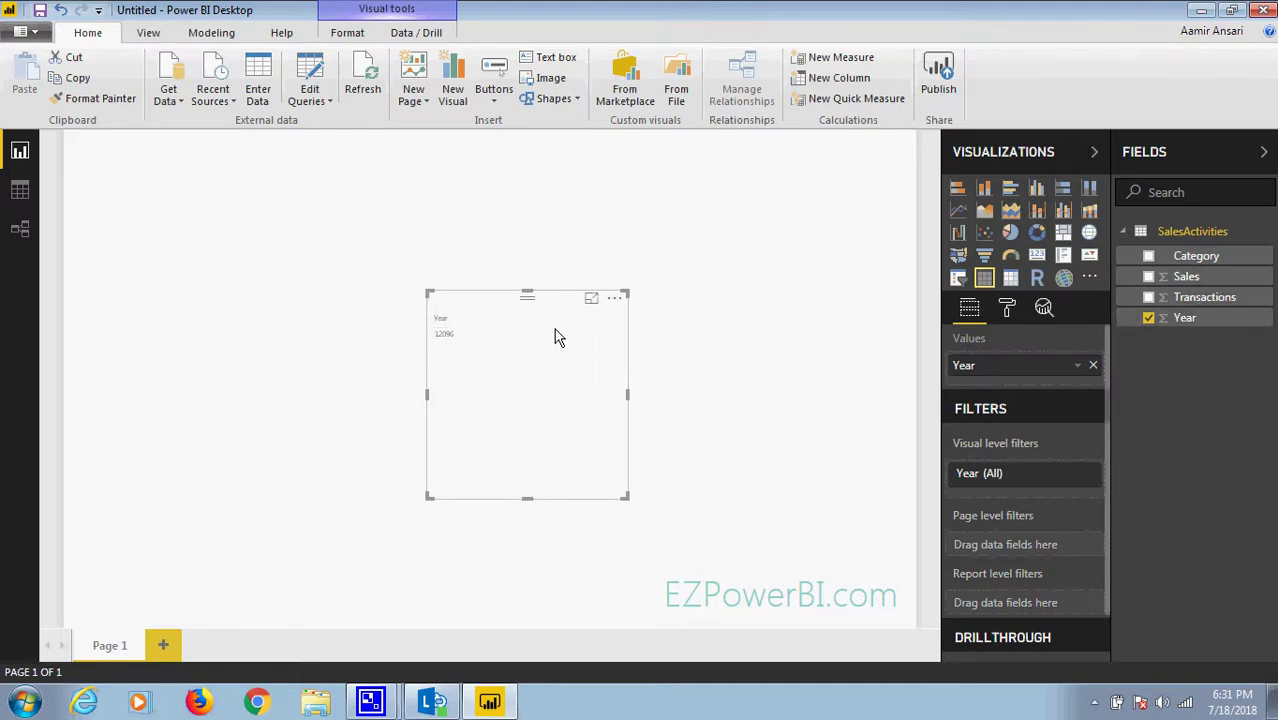
left_click(1148, 257)
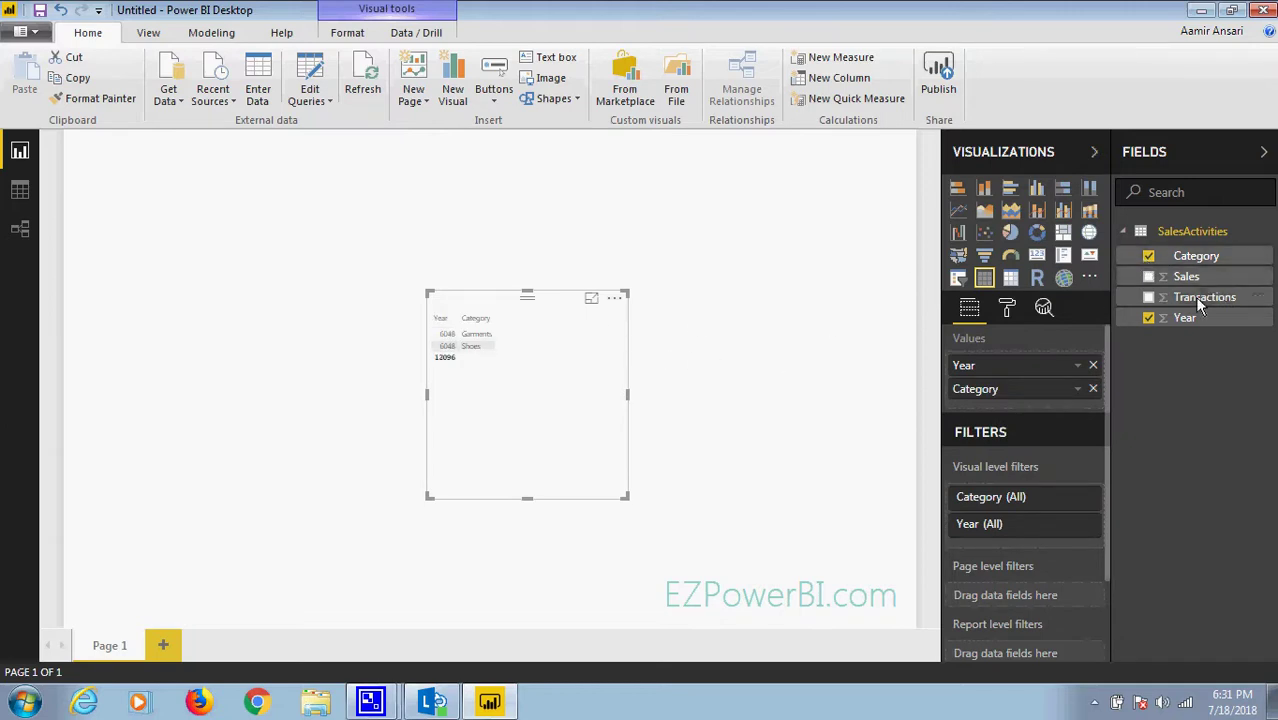
left_click(1257, 319)
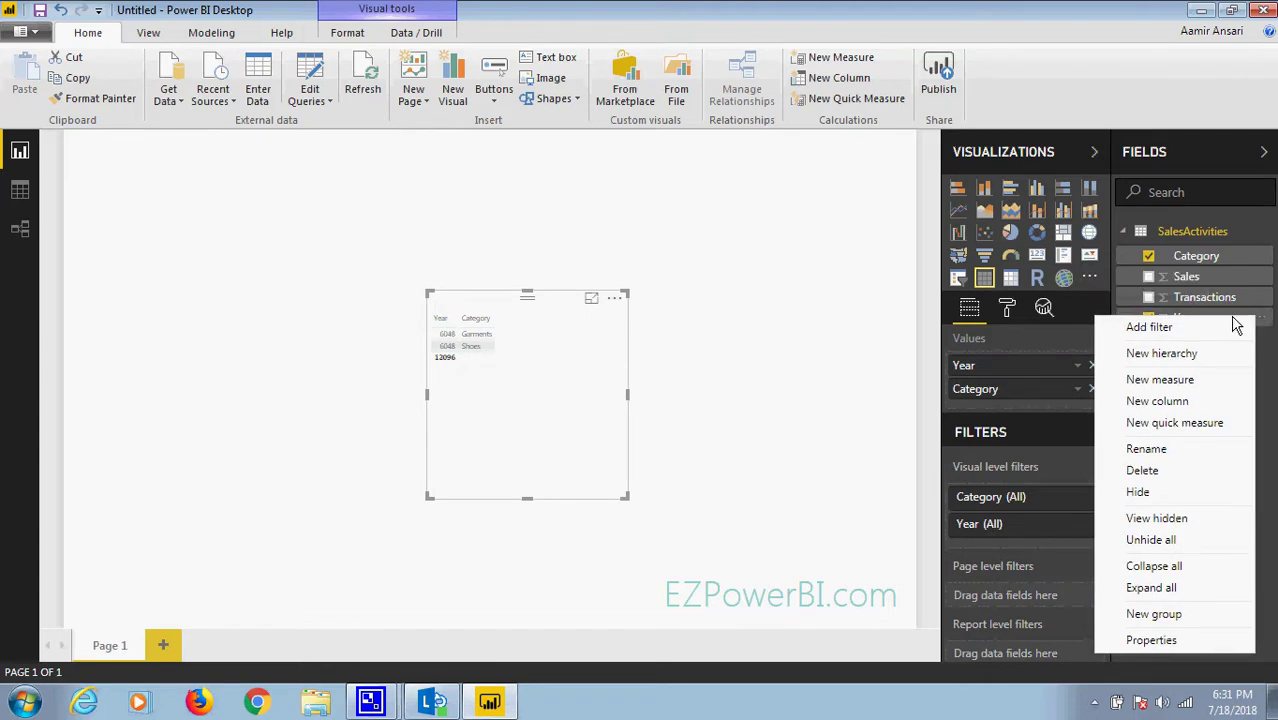
left_click(792, 350)
left_click(463, 320)
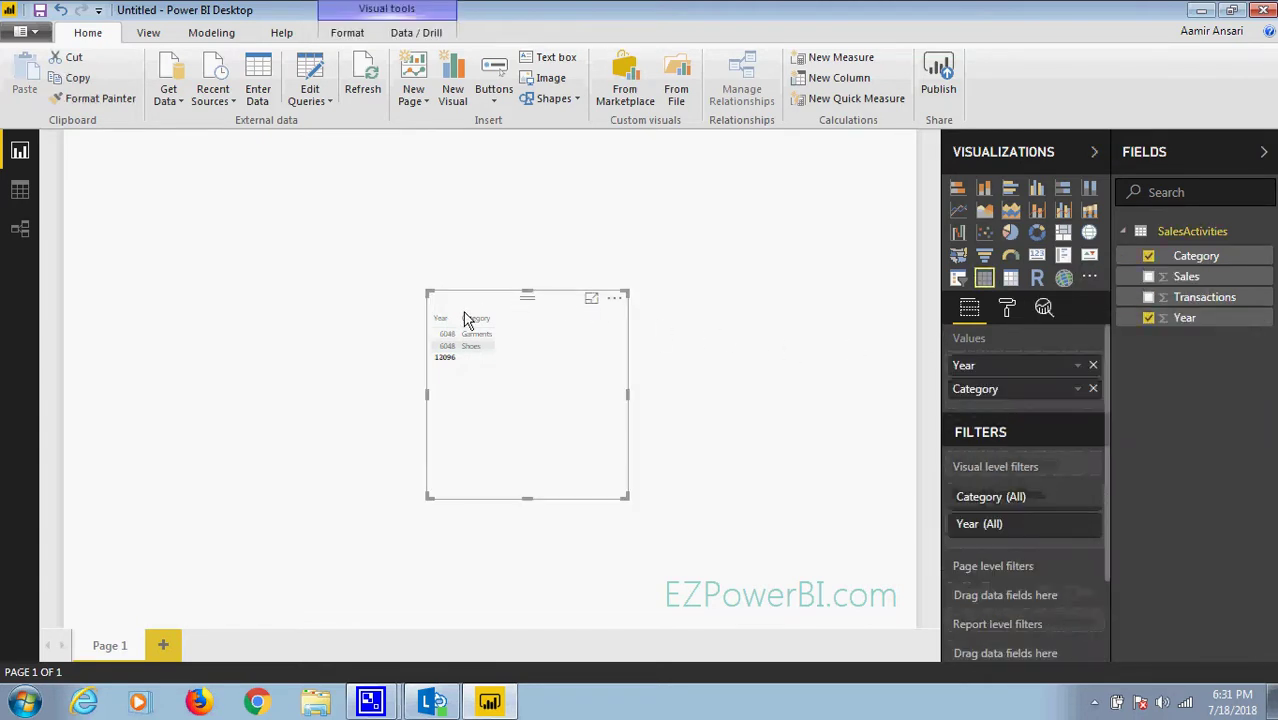
key("Delete")
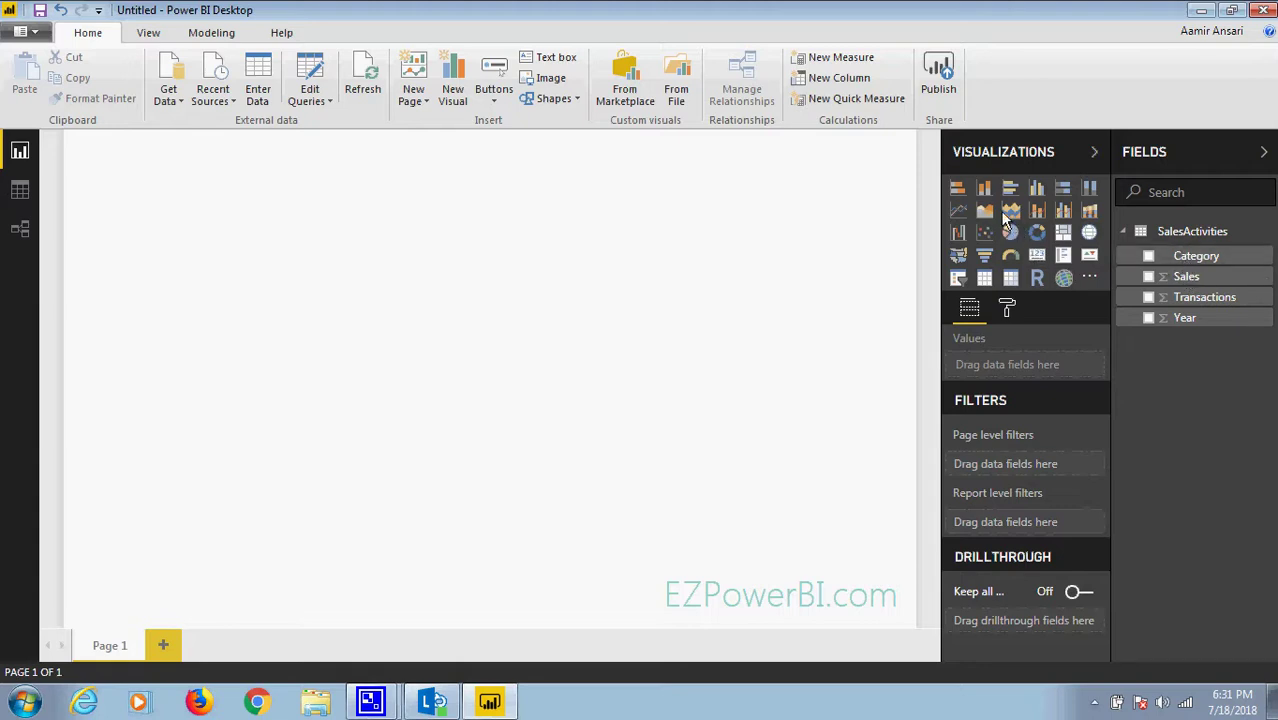
Add a clustered column chart with Sales as the value and Year on the axis, and widen it
left_click(1037, 190)
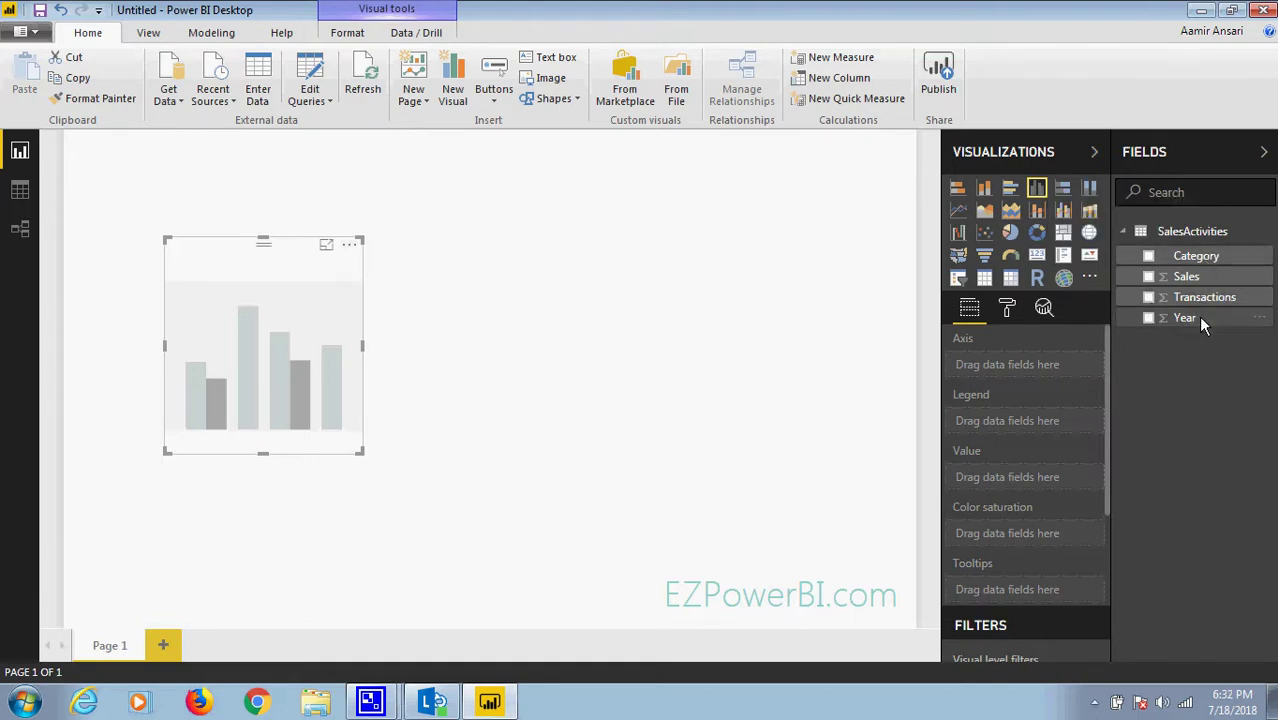
left_click_drag(1195, 276, 1032, 480)
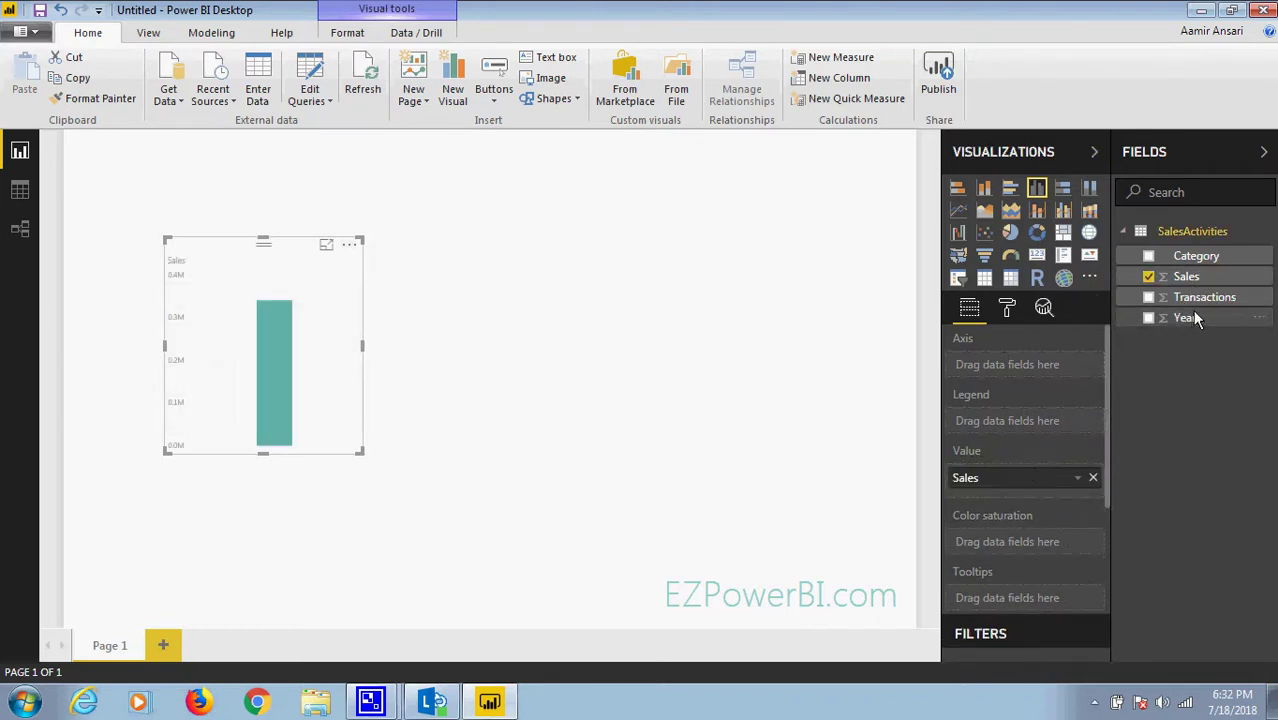
left_click_drag(1192, 319, 1022, 375)
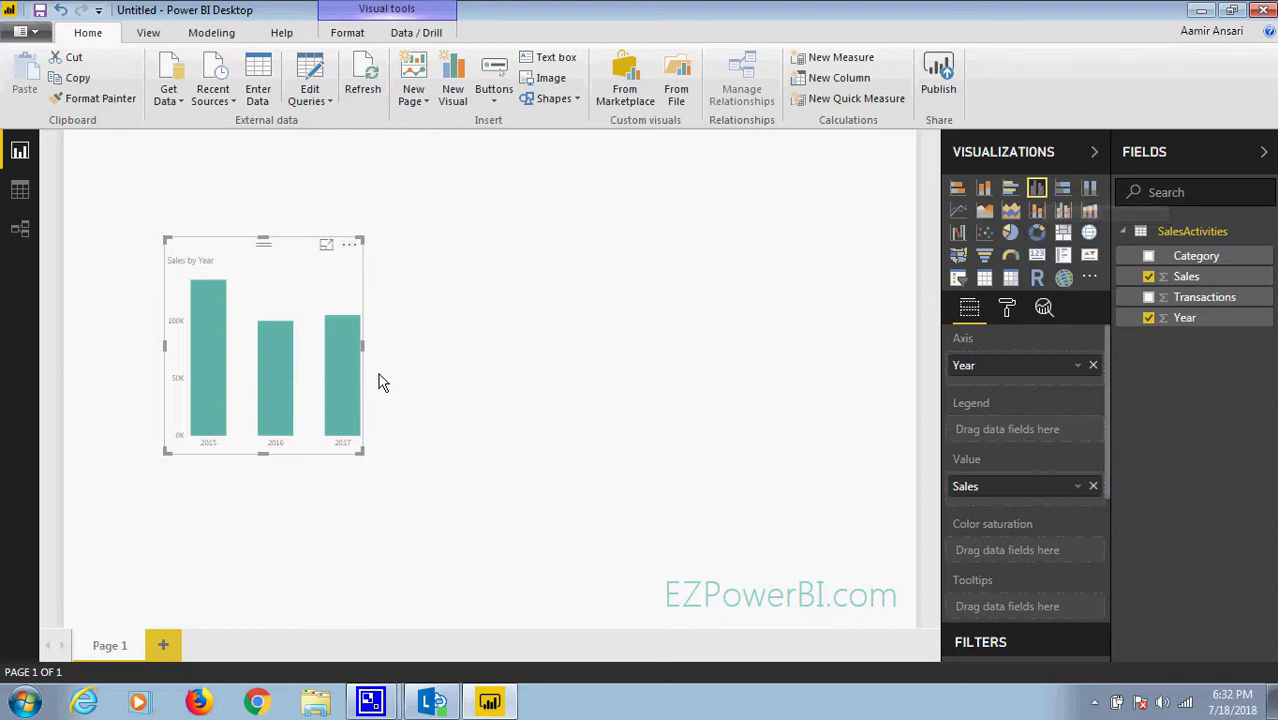
left_click_drag(364, 351, 478, 353)
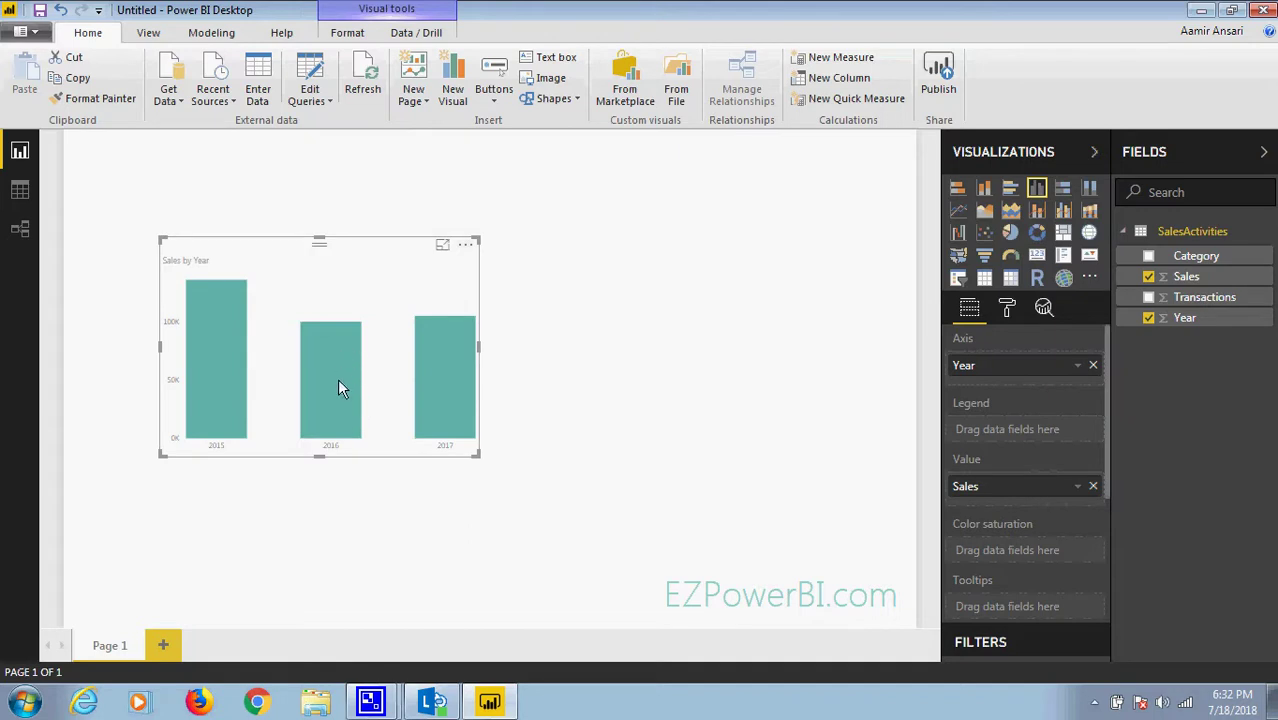
Split the column chart's bars by Category through the legend and widen the chart a little more
mouse_move(213, 392)
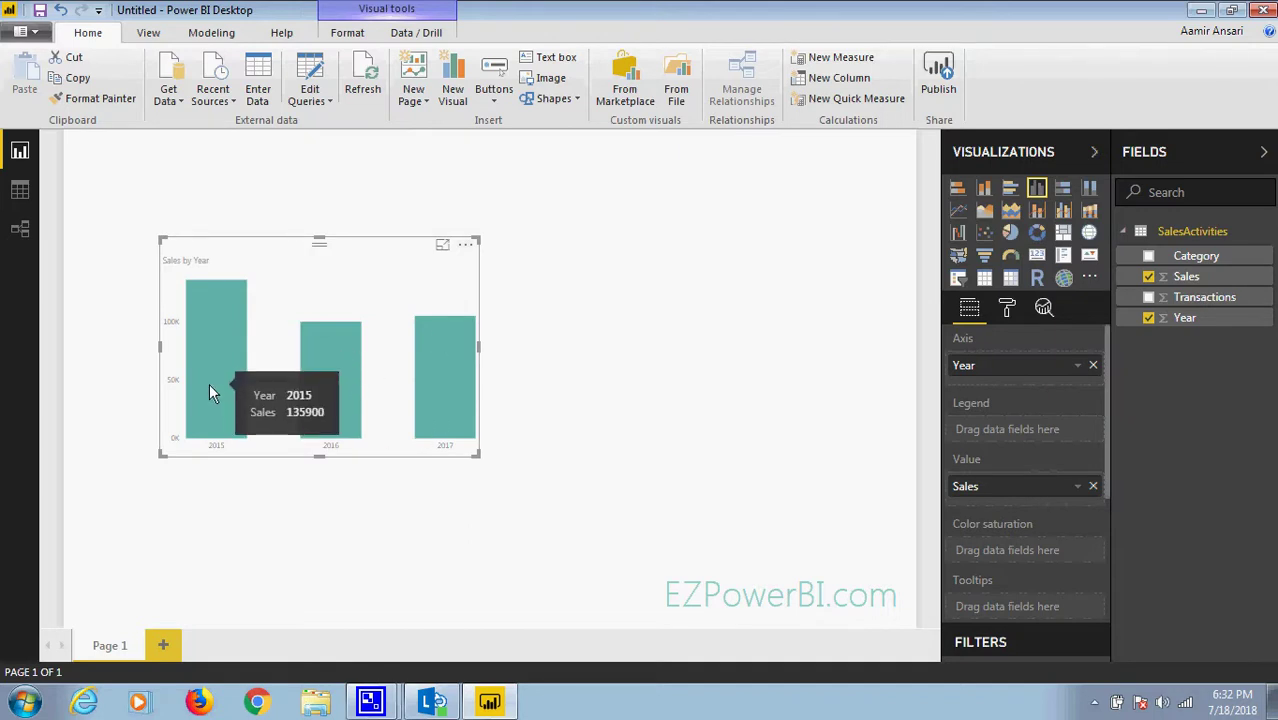
mouse_move(313, 383)
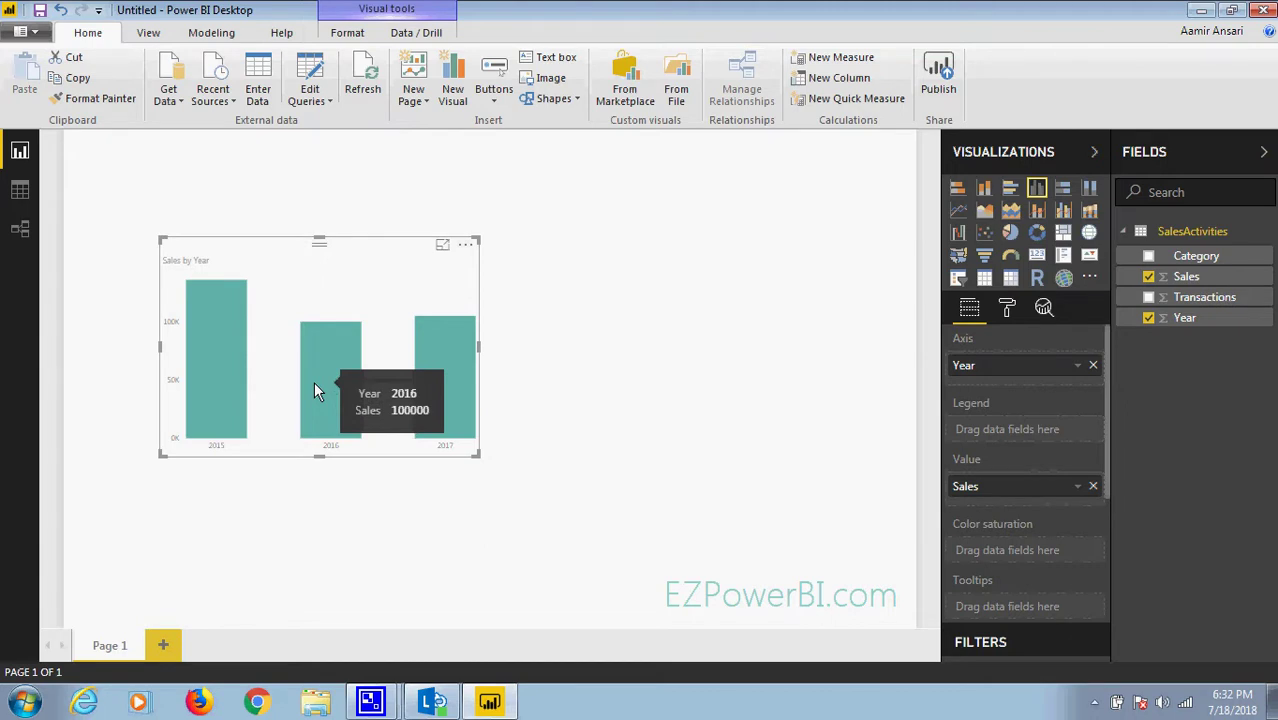
mouse_move(446, 360)
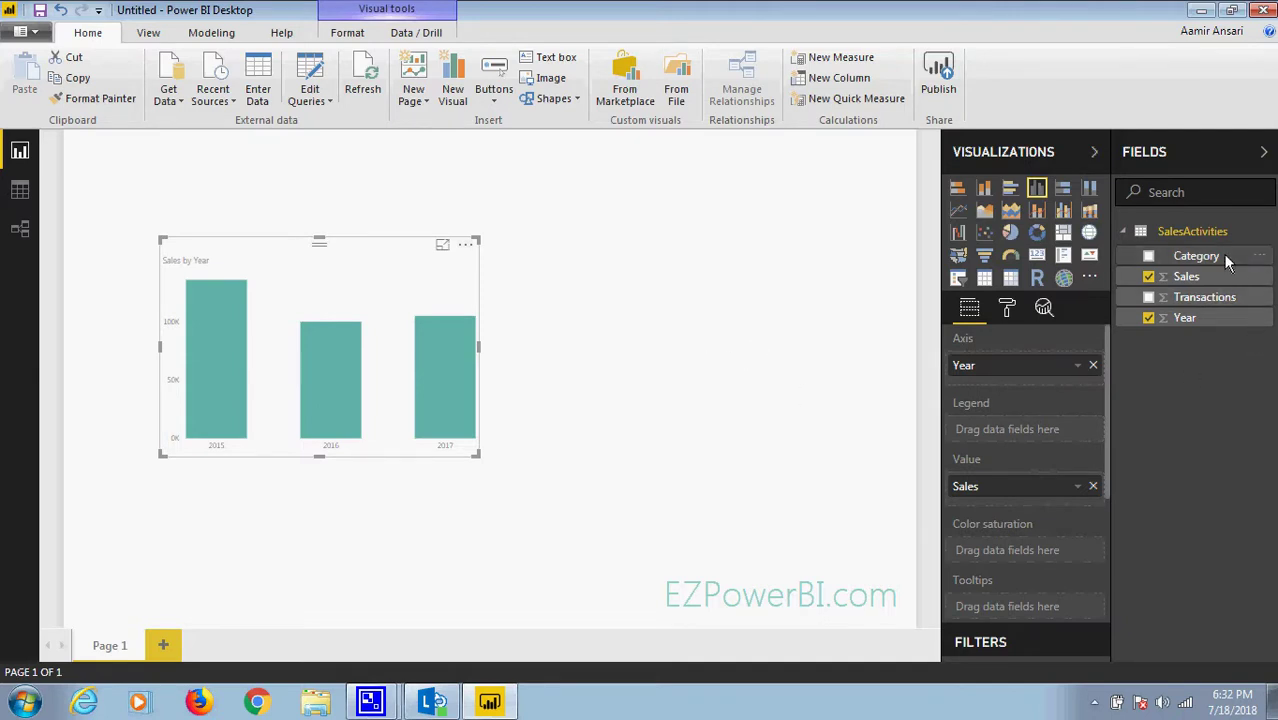
left_click_drag(1223, 256, 1055, 440)
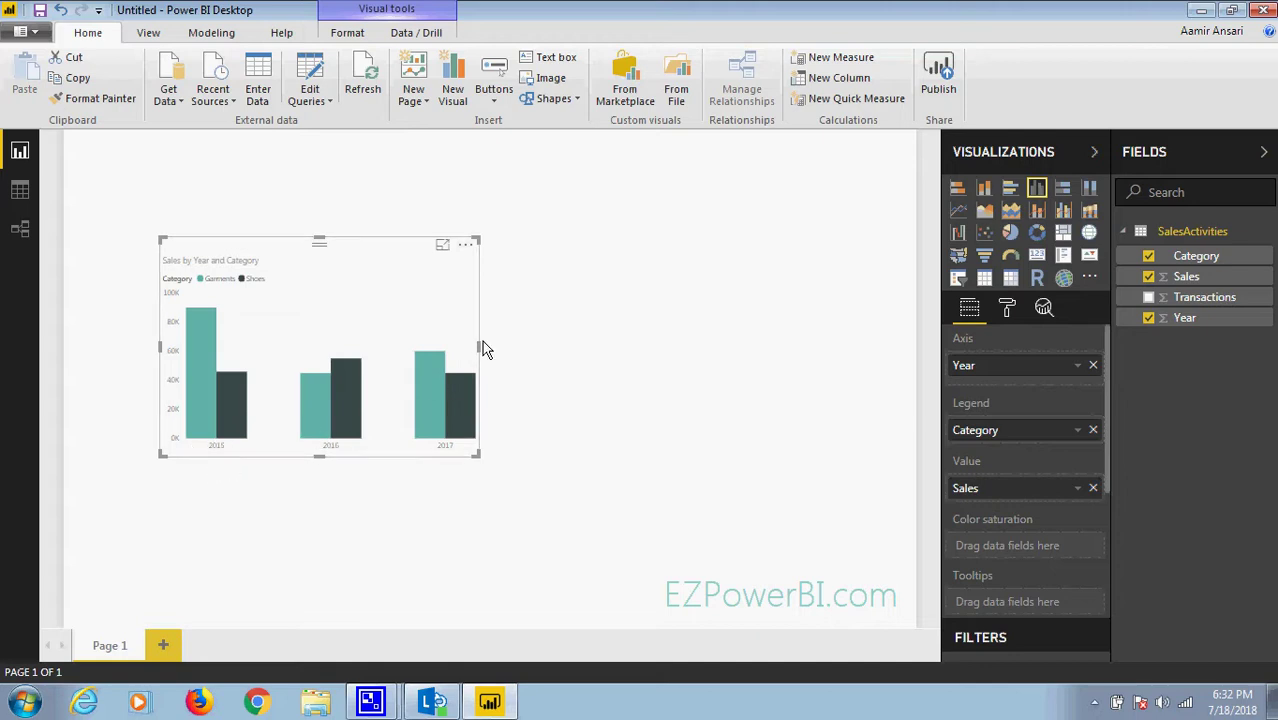
left_click_drag(479, 347, 527, 345)
left_click(527, 345)
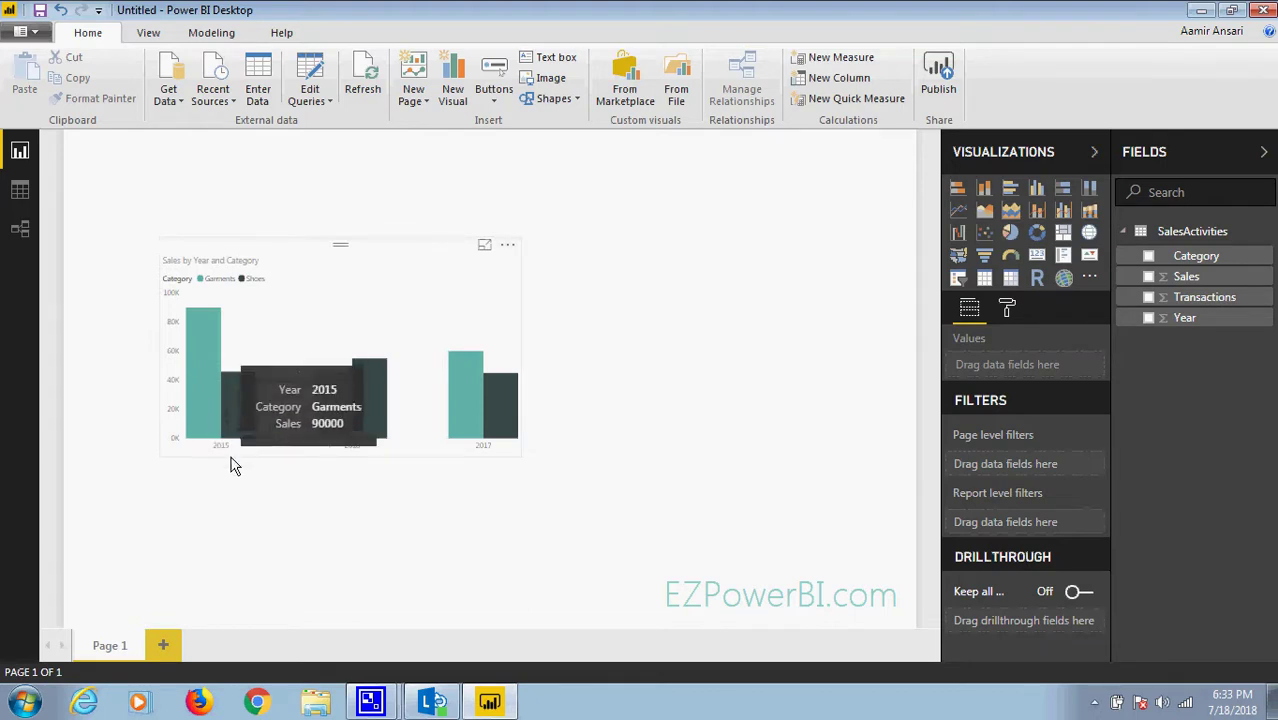
Move the column chart to the page's upper-left corner and place a duplicate of it to its right
mouse_move(366, 392)
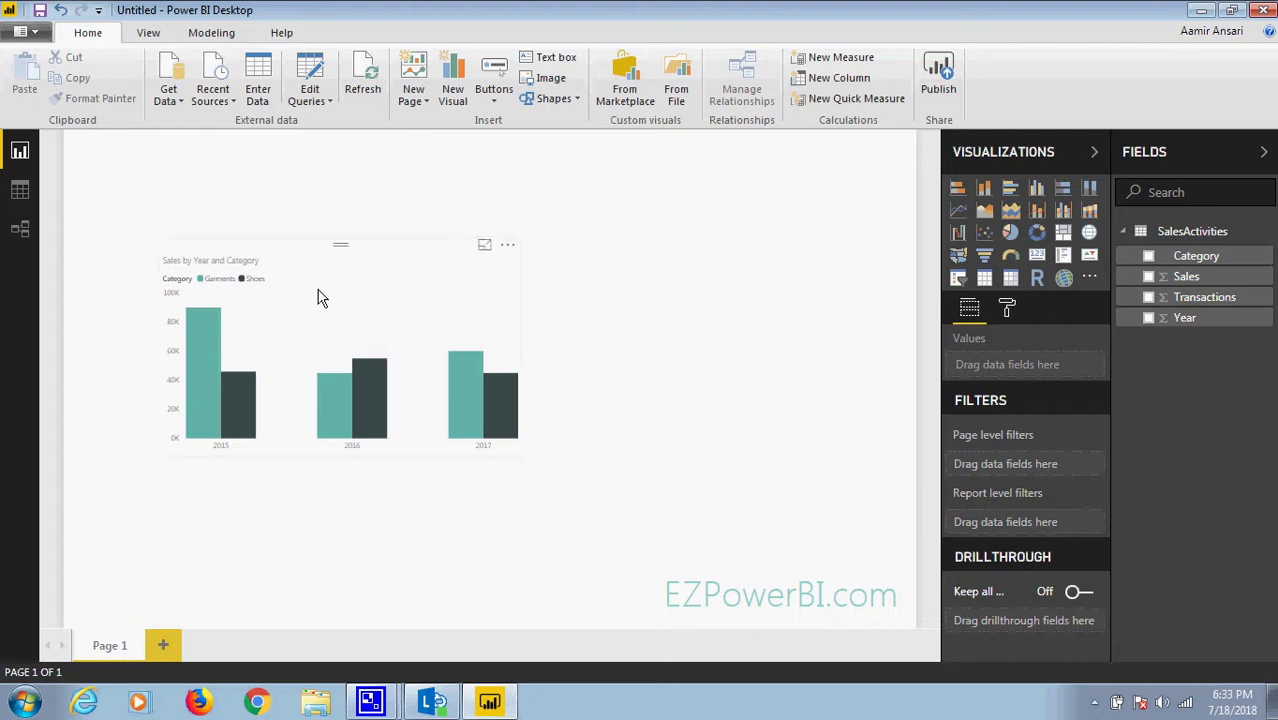
left_click_drag(300, 251, 226, 166)
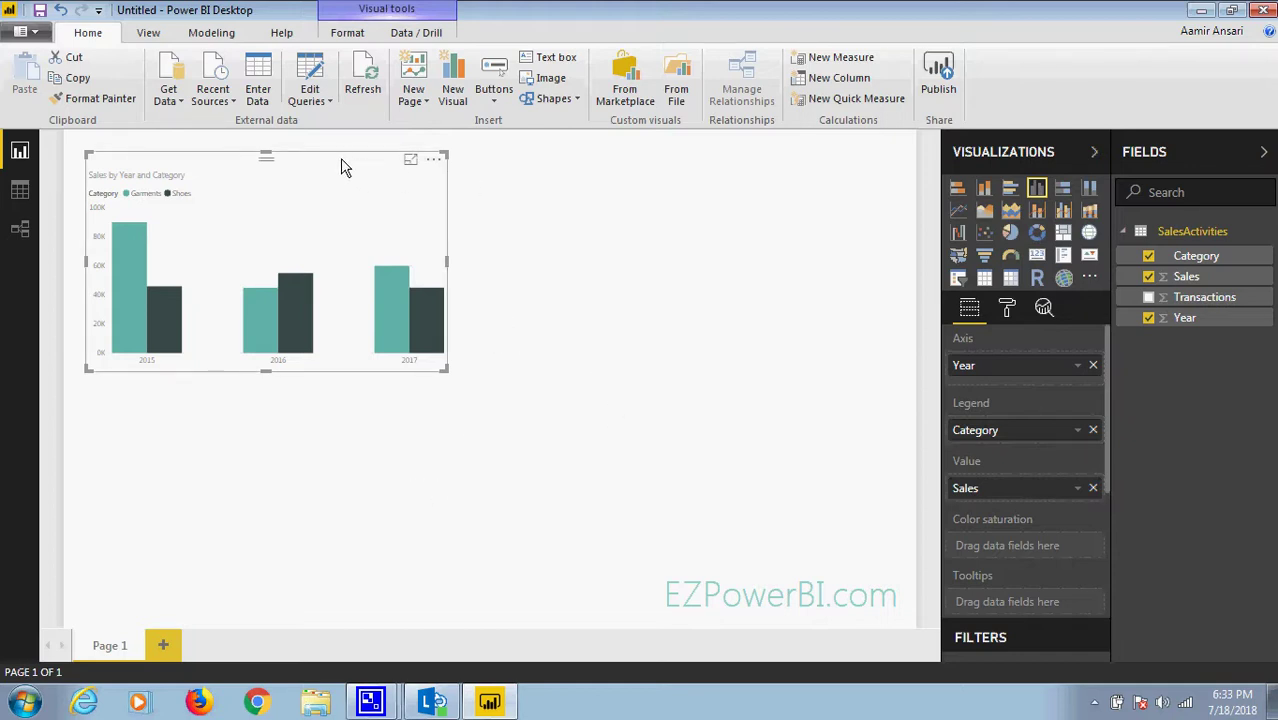
key("ctrl+c")
key("ctrl+v")
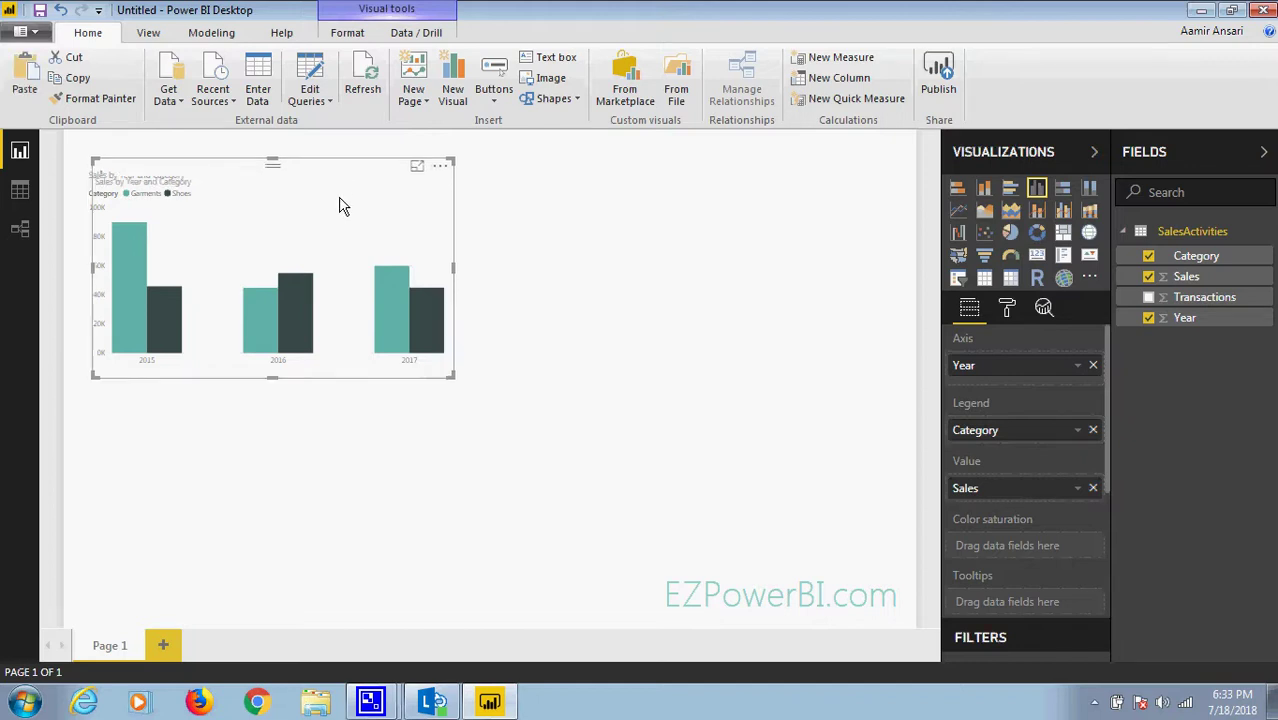
left_click_drag(338, 176, 727, 158)
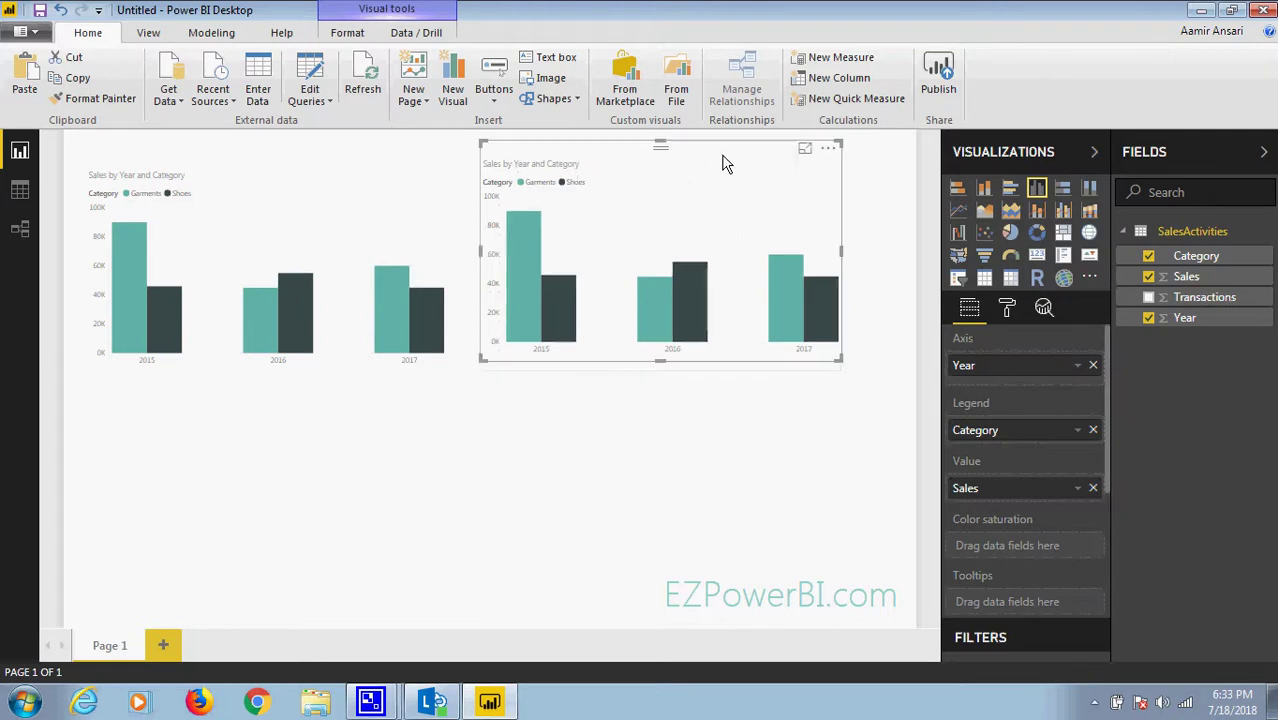
Convert the duplicate to a pie chart, remove Category from its details and shift it slightly to the right
left_click(1007, 237)
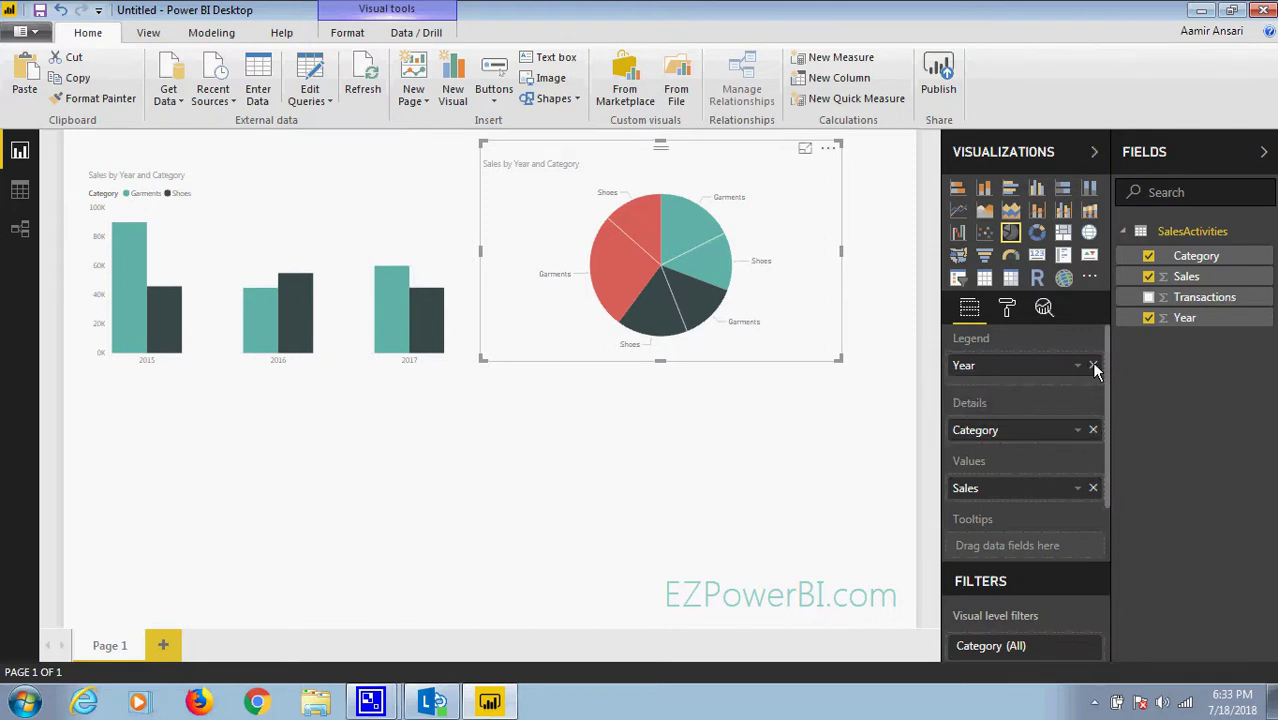
left_click(1093, 430)
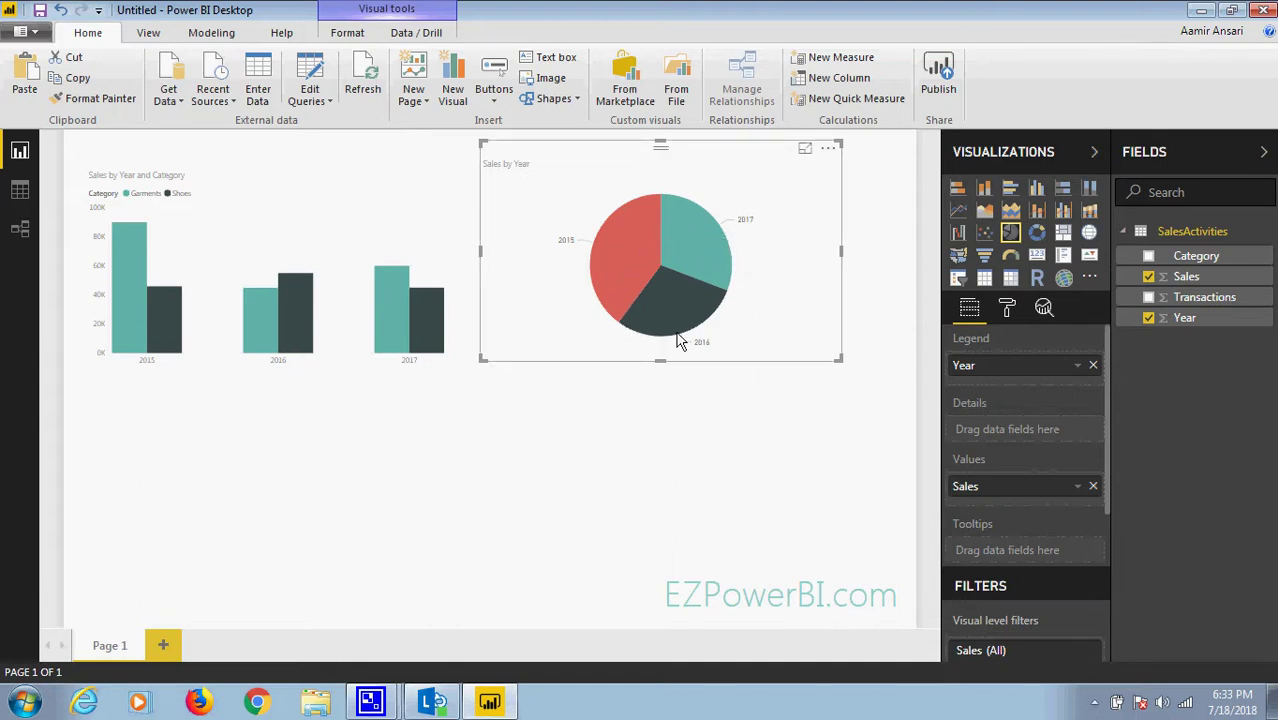
left_click_drag(590, 160, 622, 158)
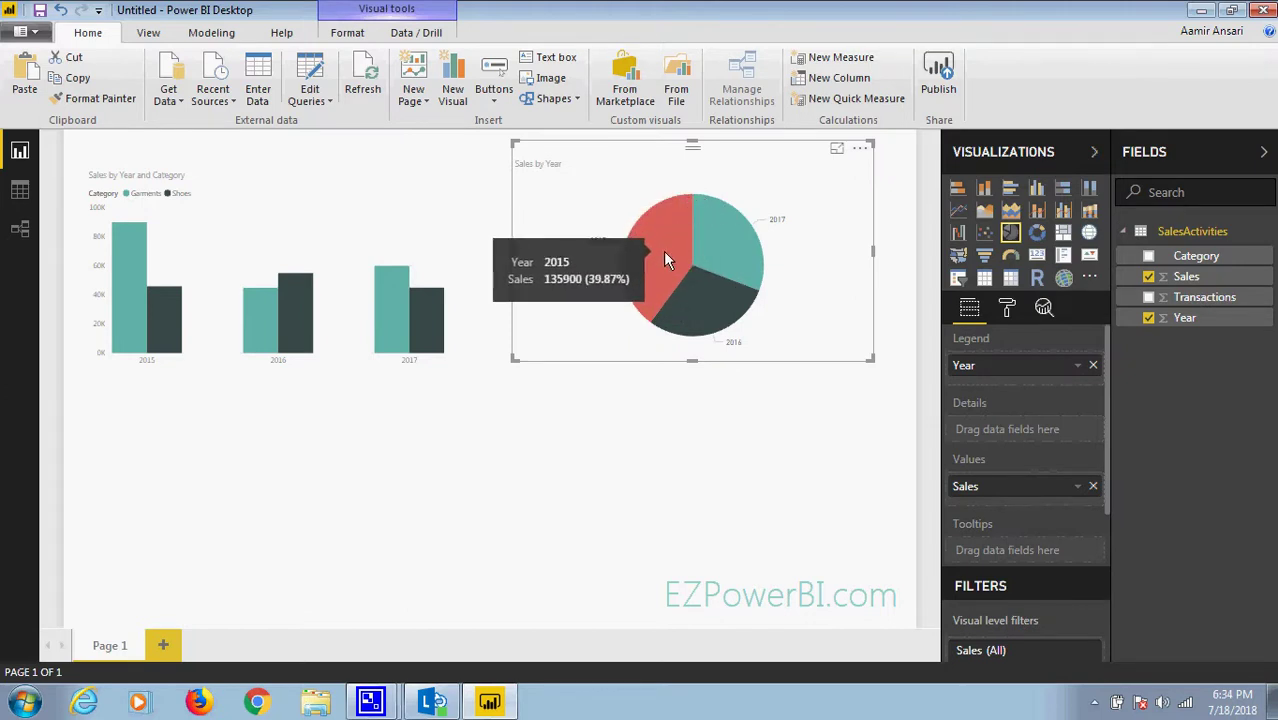
Add a treemap below the column chart with Transactions as the values, grouped by Category
left_click(578, 398)
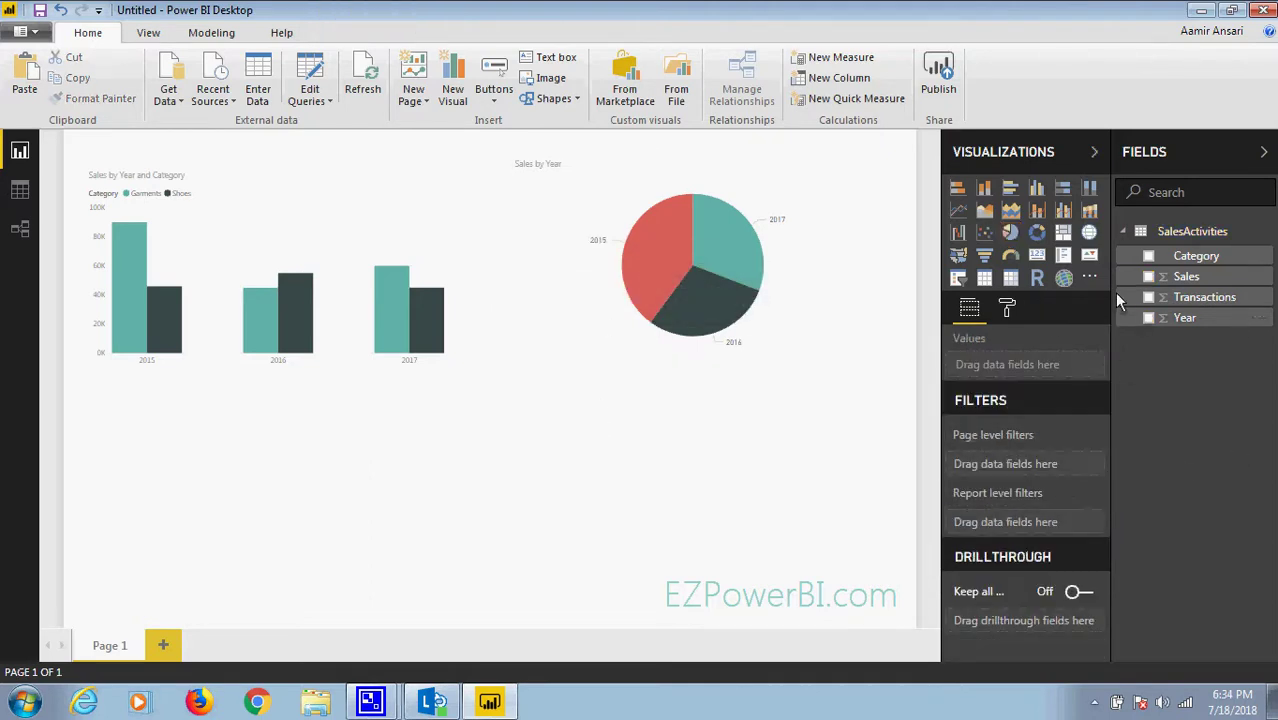
left_click(1062, 236)
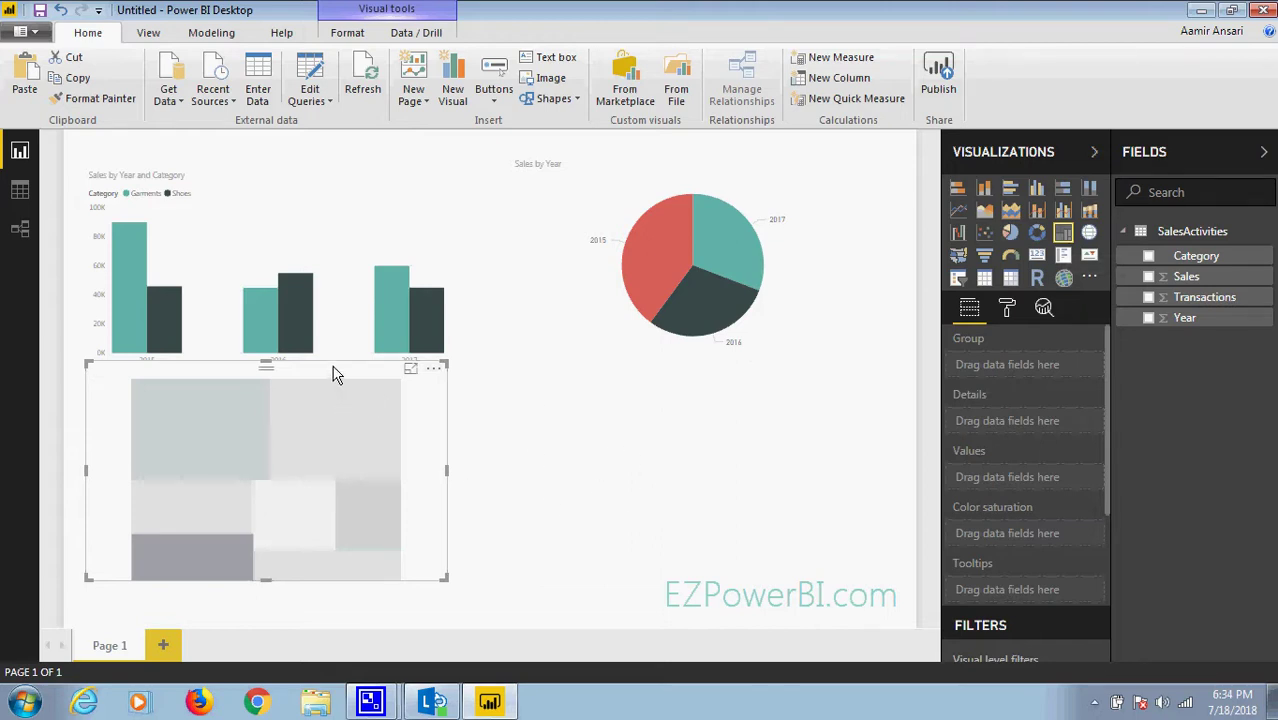
left_click_drag(337, 369, 317, 399)
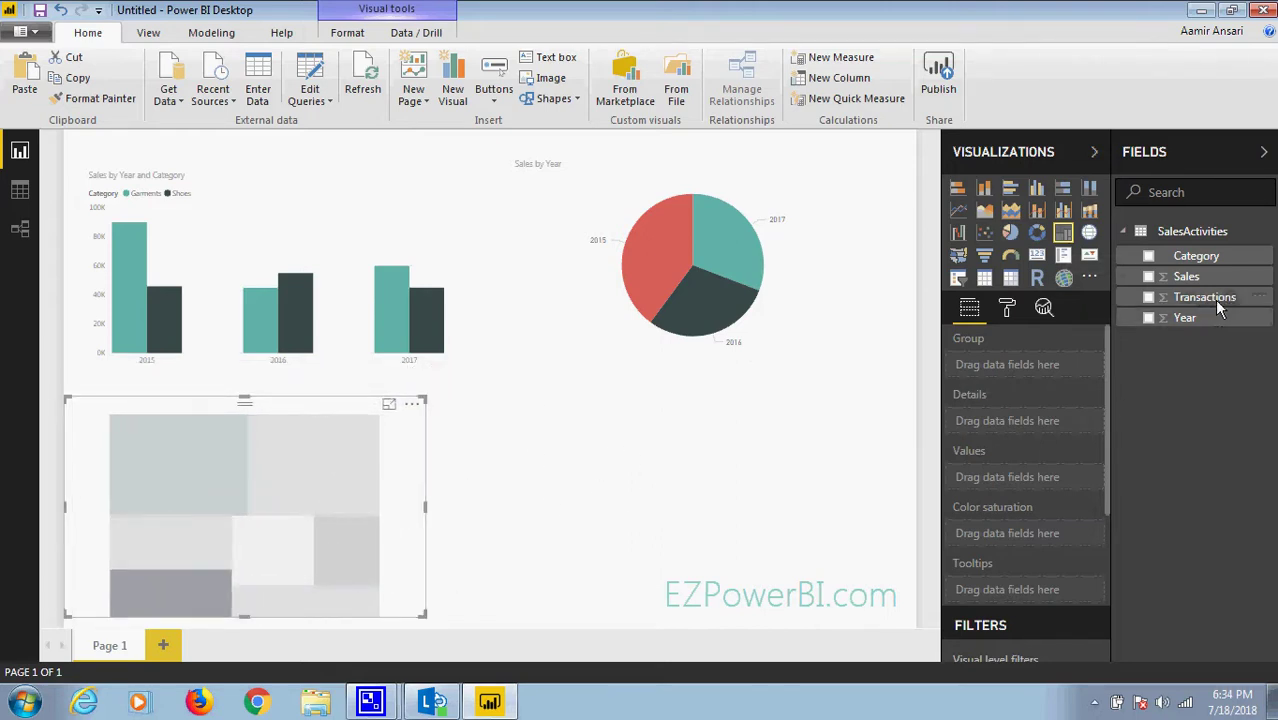
left_click_drag(1214, 299, 1057, 480)
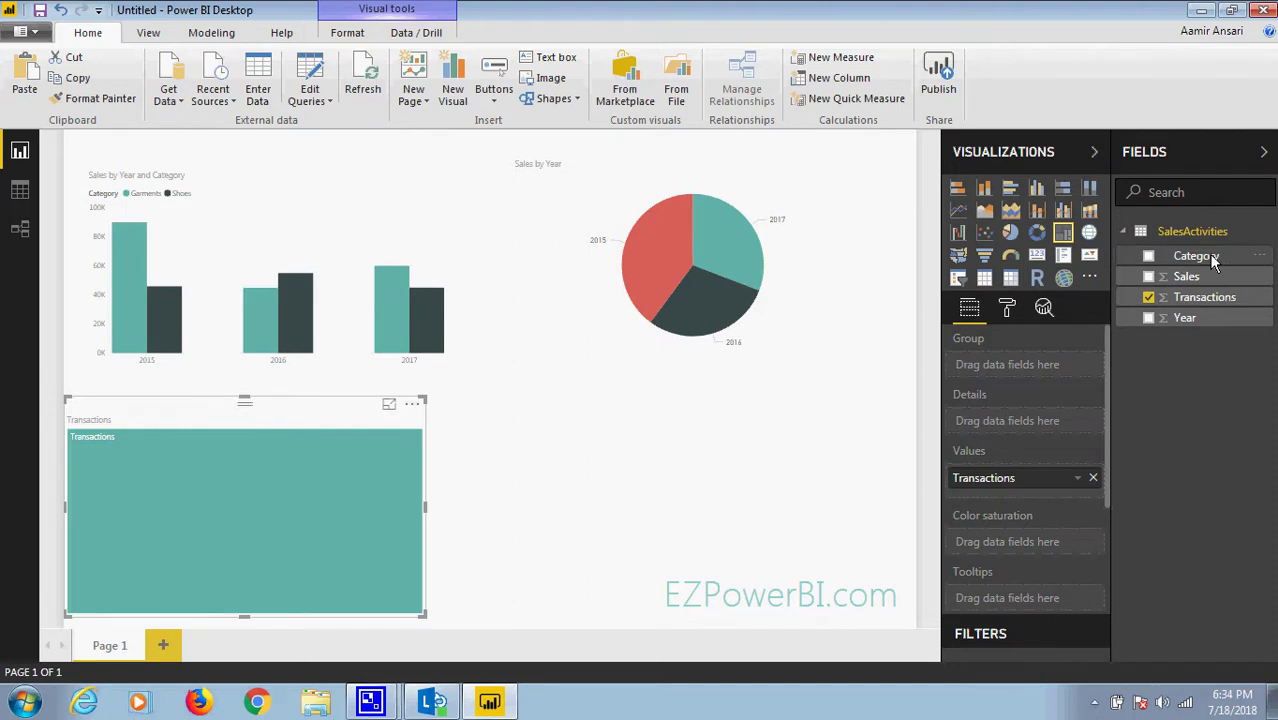
left_click_drag(1200, 264, 1052, 366)
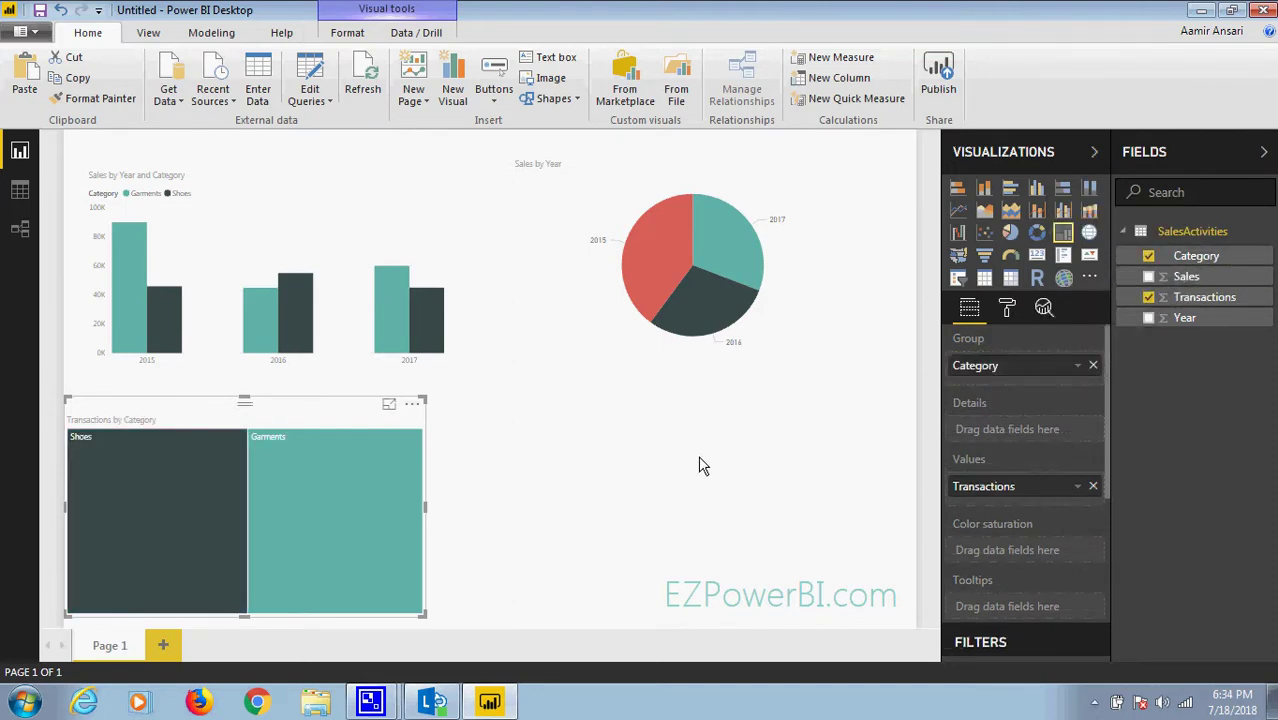
mouse_move(94, 516)
Add an empty line chart below the pie chart, beside the treemap, and make it wider and slightly taller
left_click(698, 468)
left_click(957, 208)
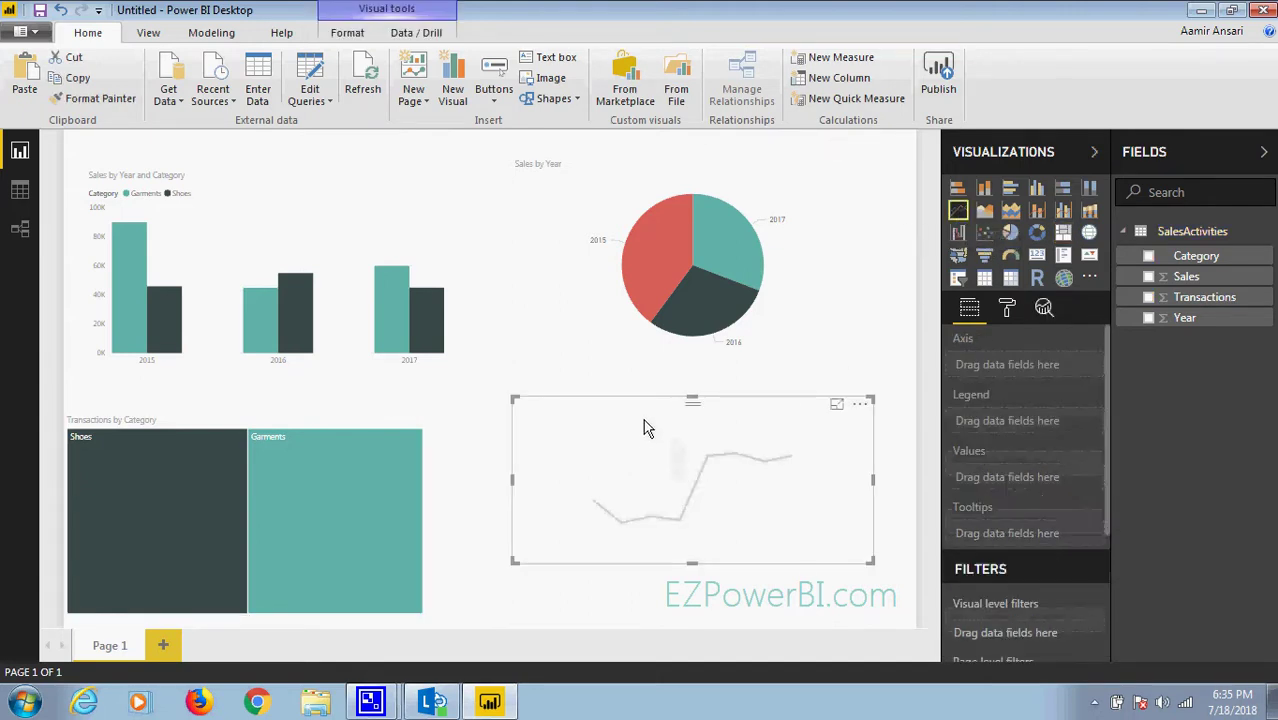
left_click_drag(639, 402, 559, 437)
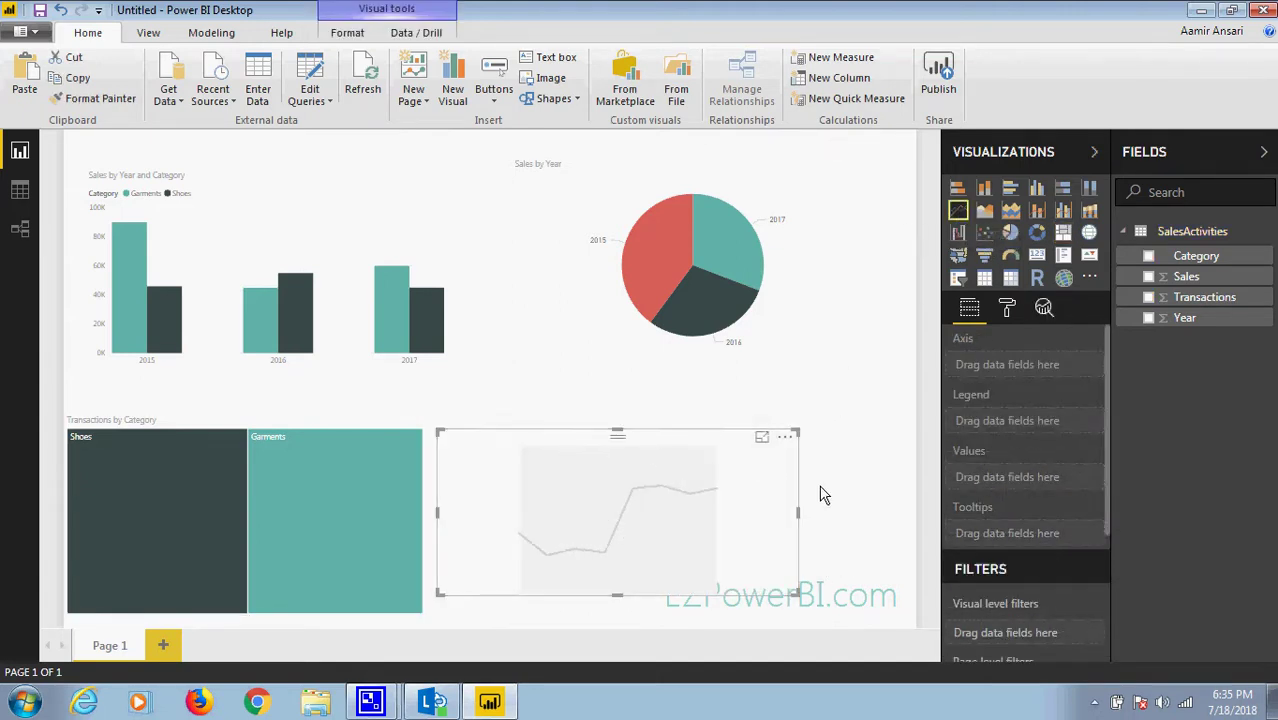
left_click_drag(800, 518, 893, 514)
left_click_drag(755, 440, 759, 390)
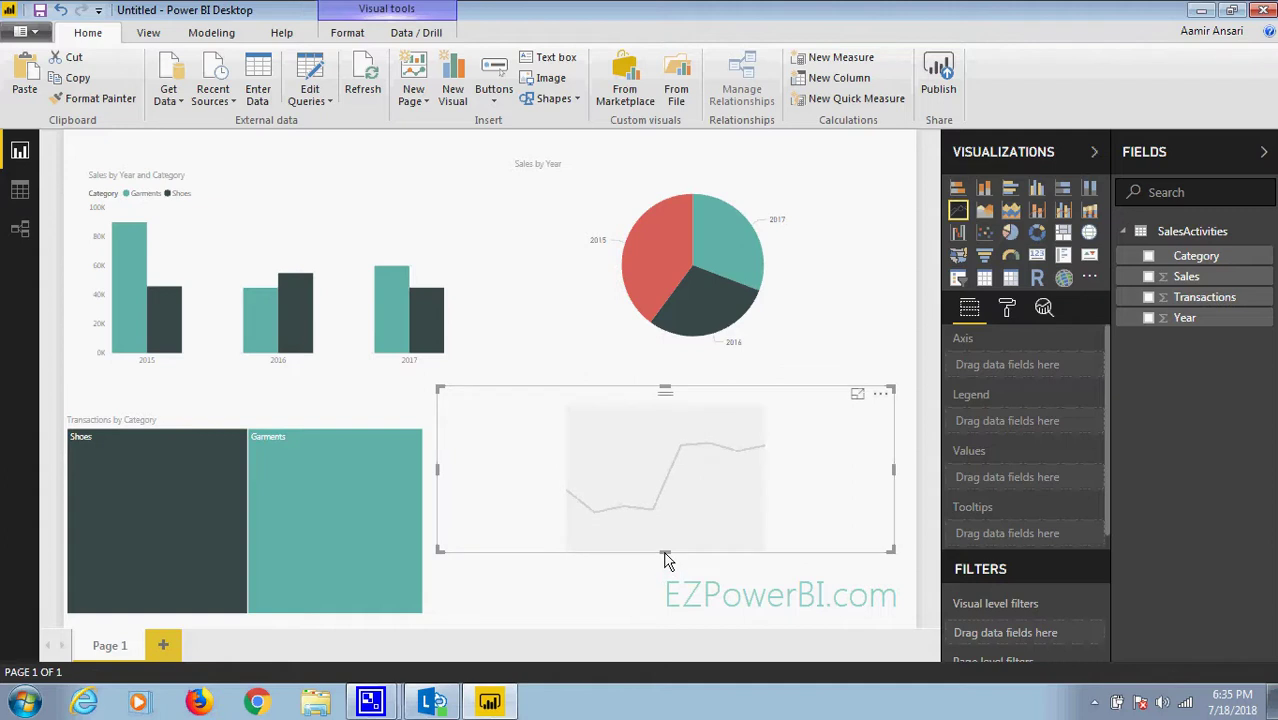
left_click_drag(667, 551, 666, 563)
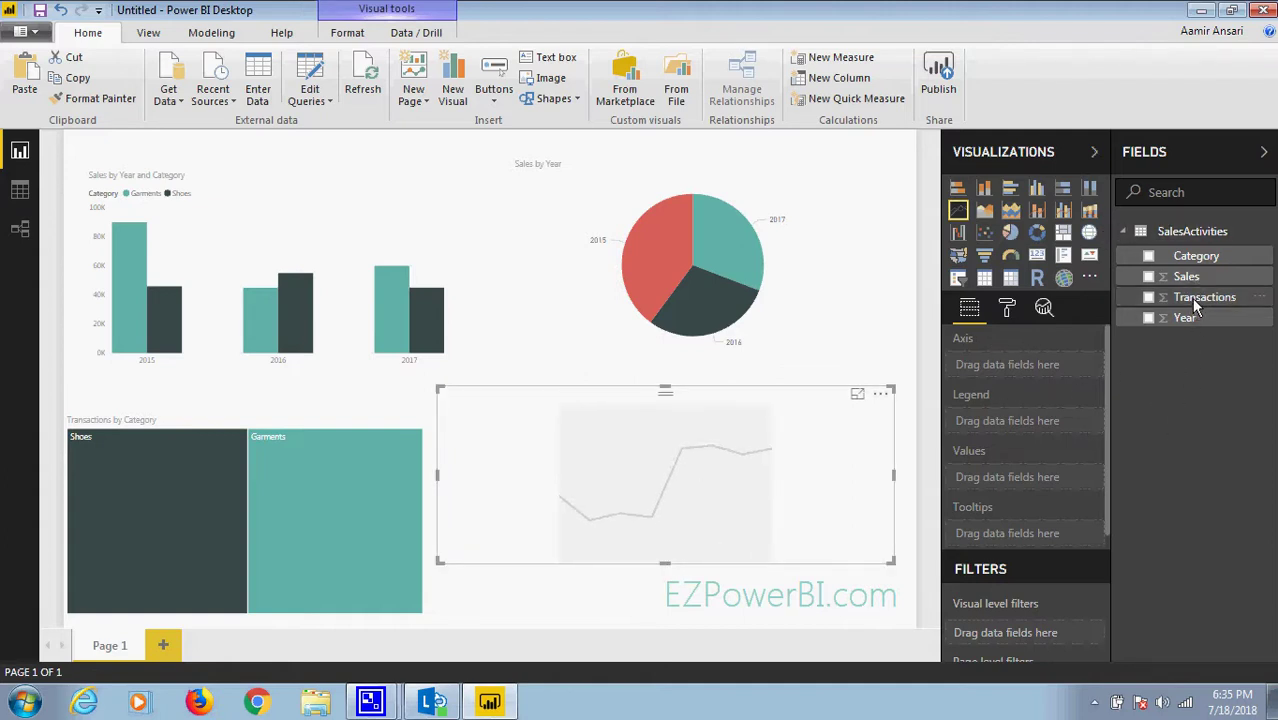
Plot Transactions in the line chart with Year on the axis and Category as the legend
left_click_drag(1192, 300, 1040, 481)
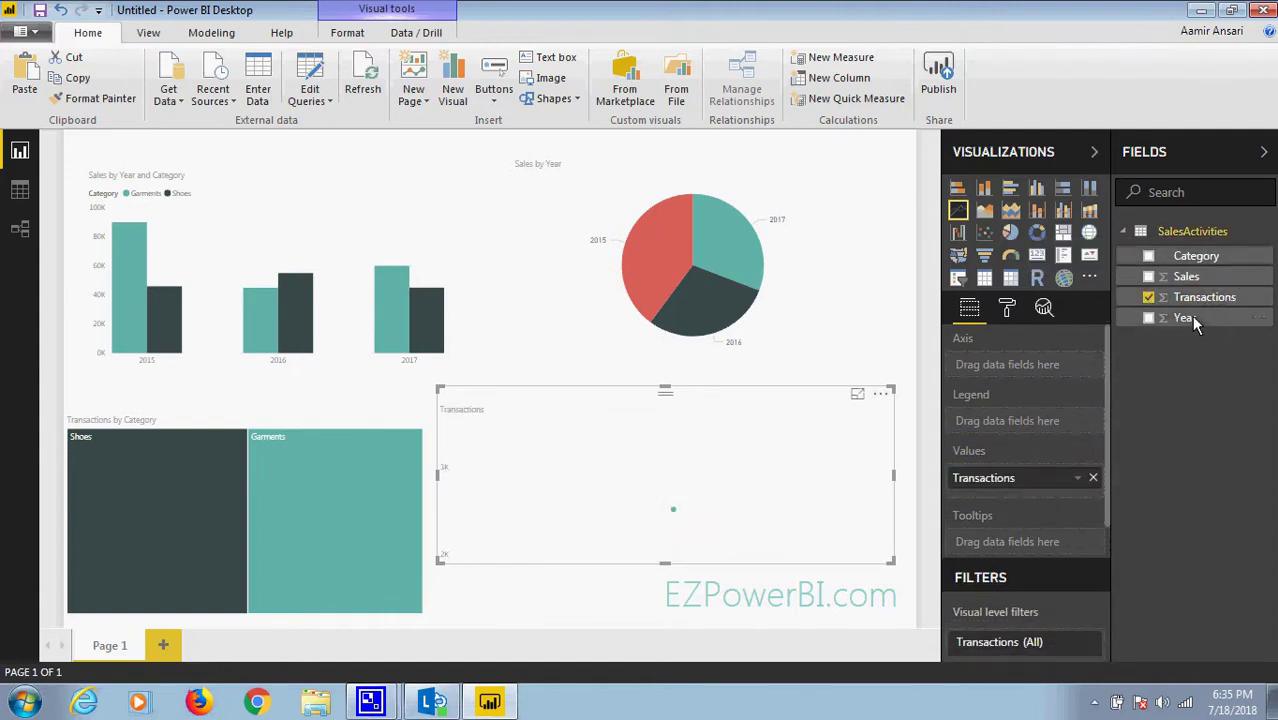
left_click_drag(1191, 316, 1033, 365)
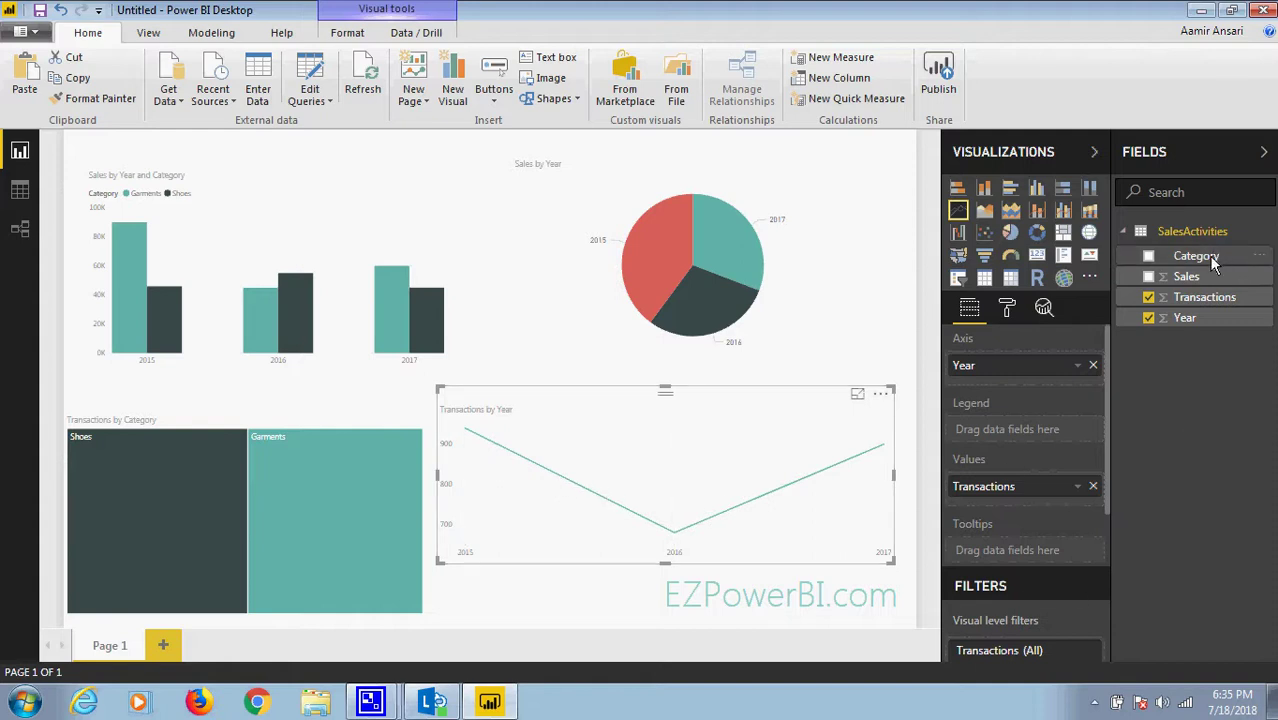
left_click_drag(1208, 254, 1039, 428)
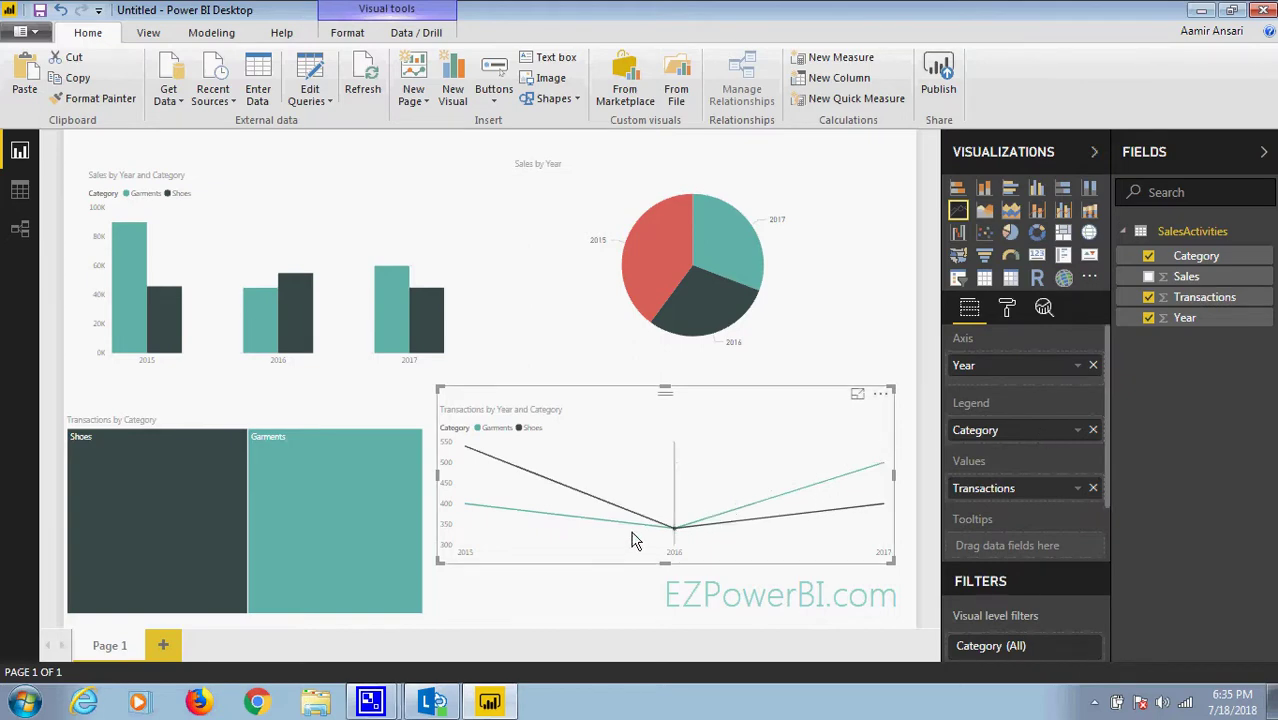
mouse_move(508, 465)
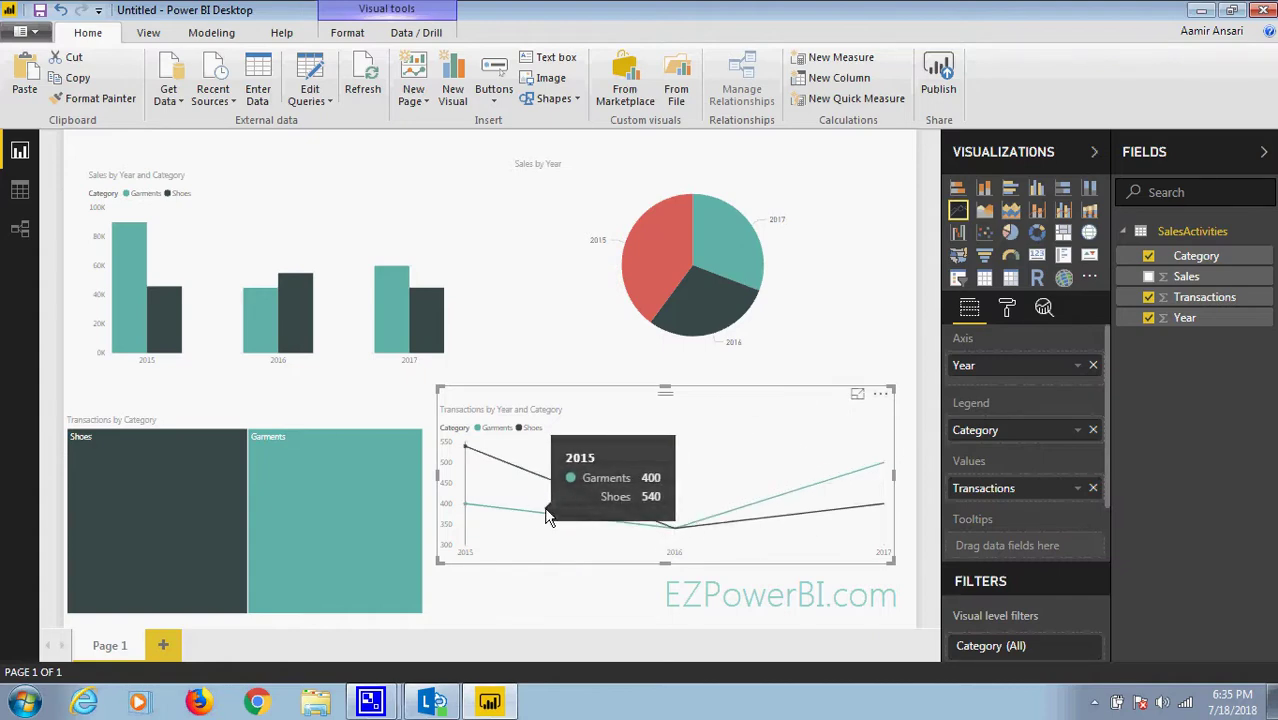
Add a trend line to the line chart of transactions through its analytics options
left_click(1044, 309)
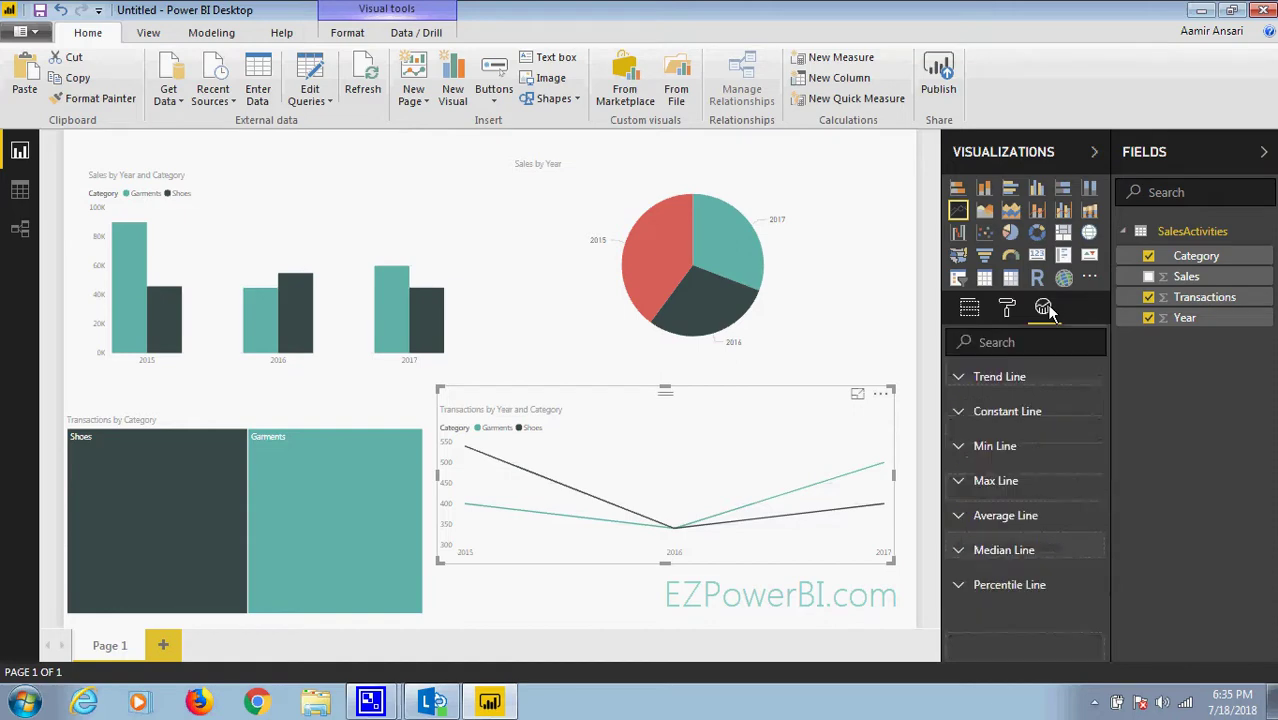
left_click(957, 378)
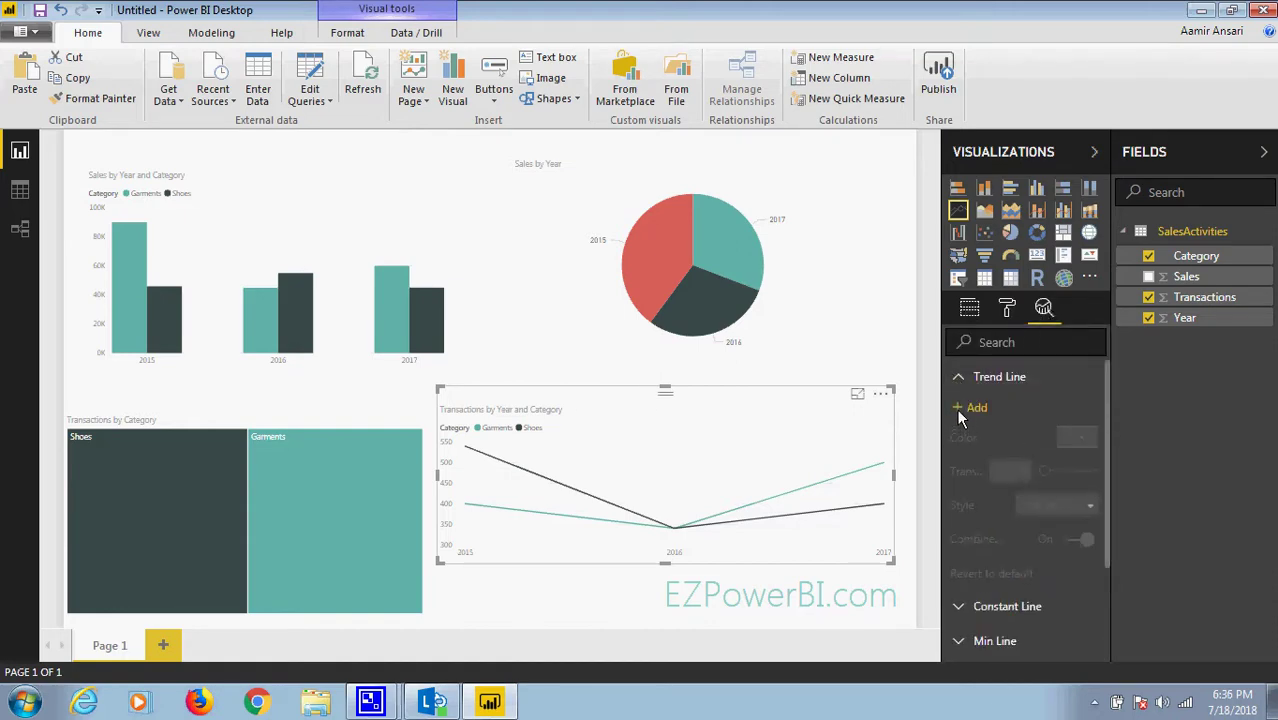
left_click(957, 408)
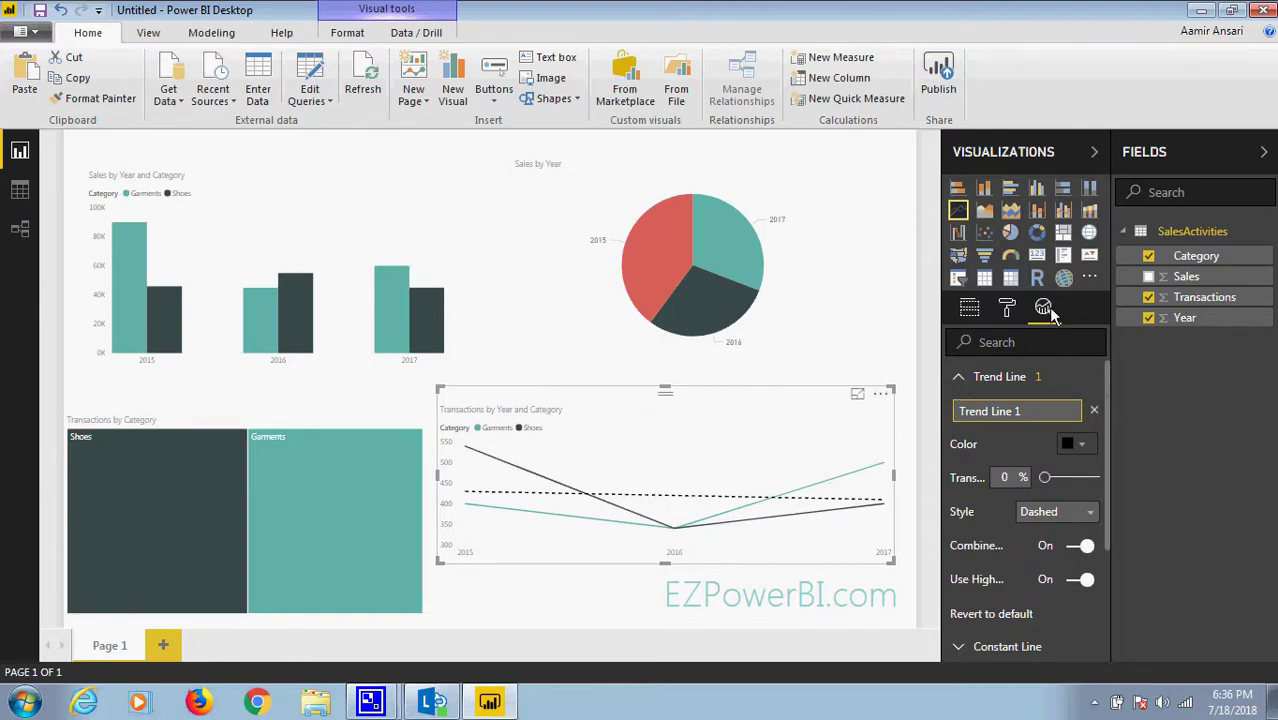
left_click(958, 377)
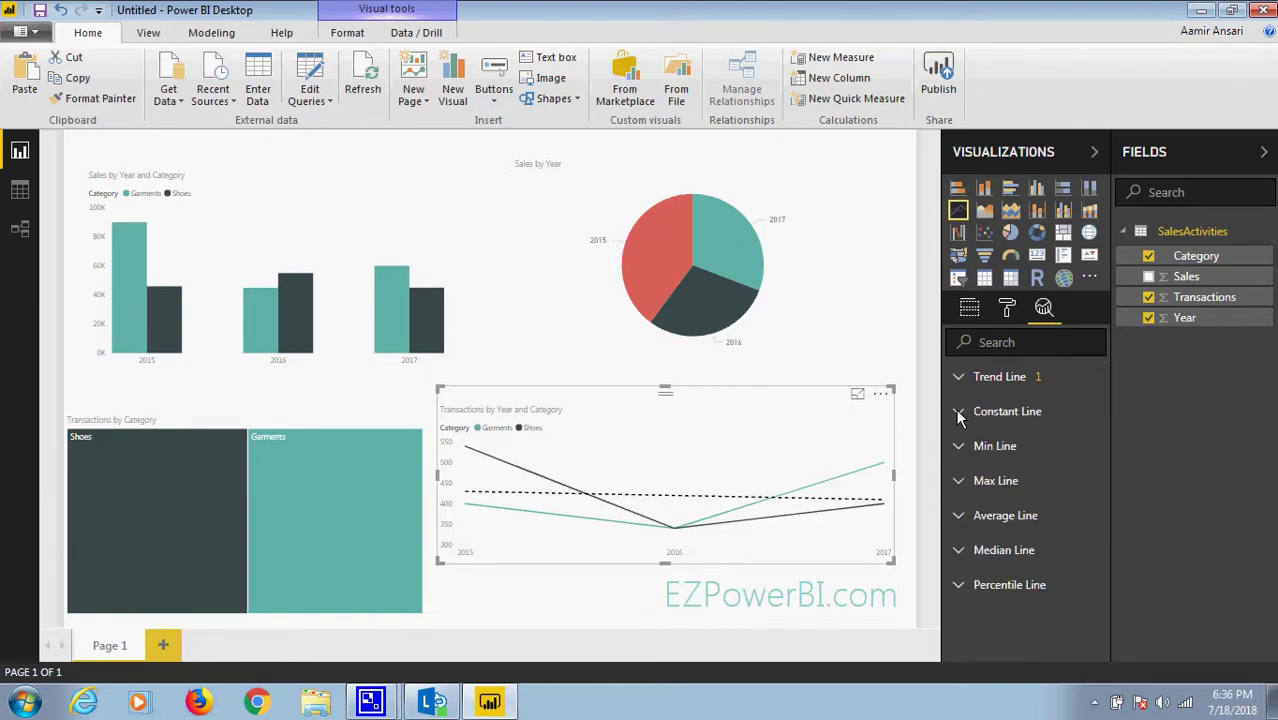
Add an average line to the line chart of transactions and deselect the chart
left_click(958, 516)
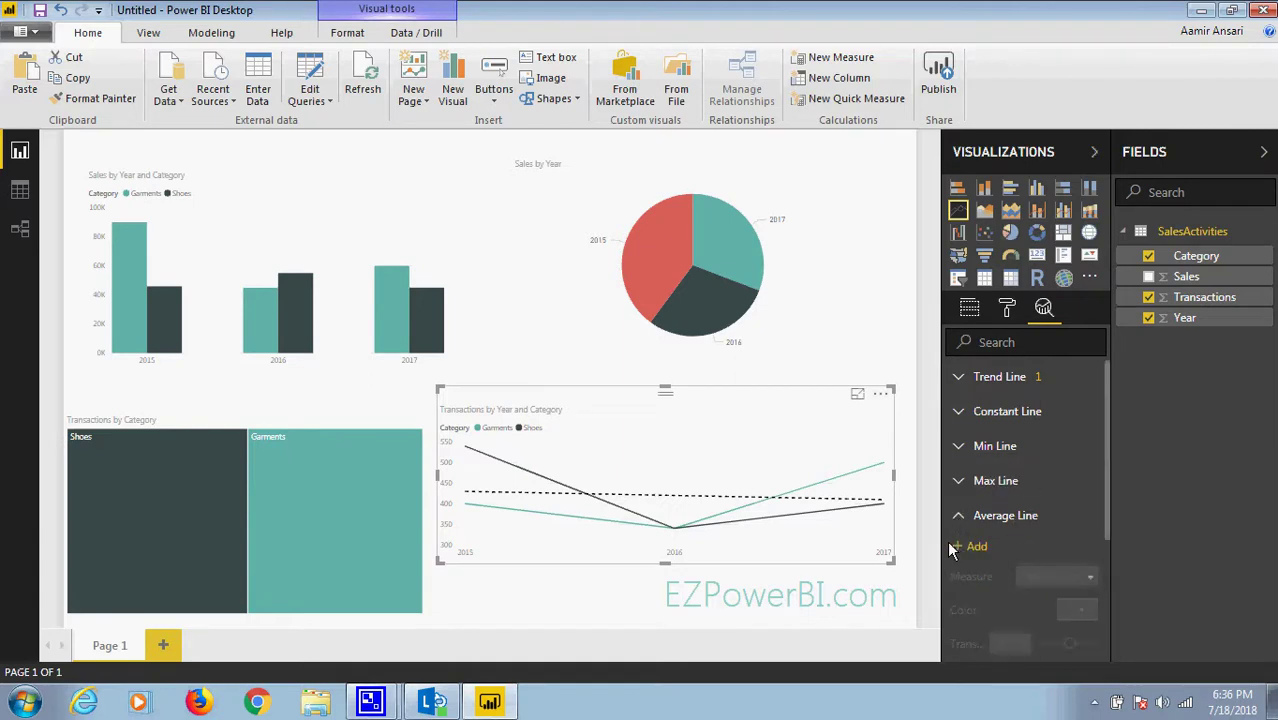
left_click(956, 546)
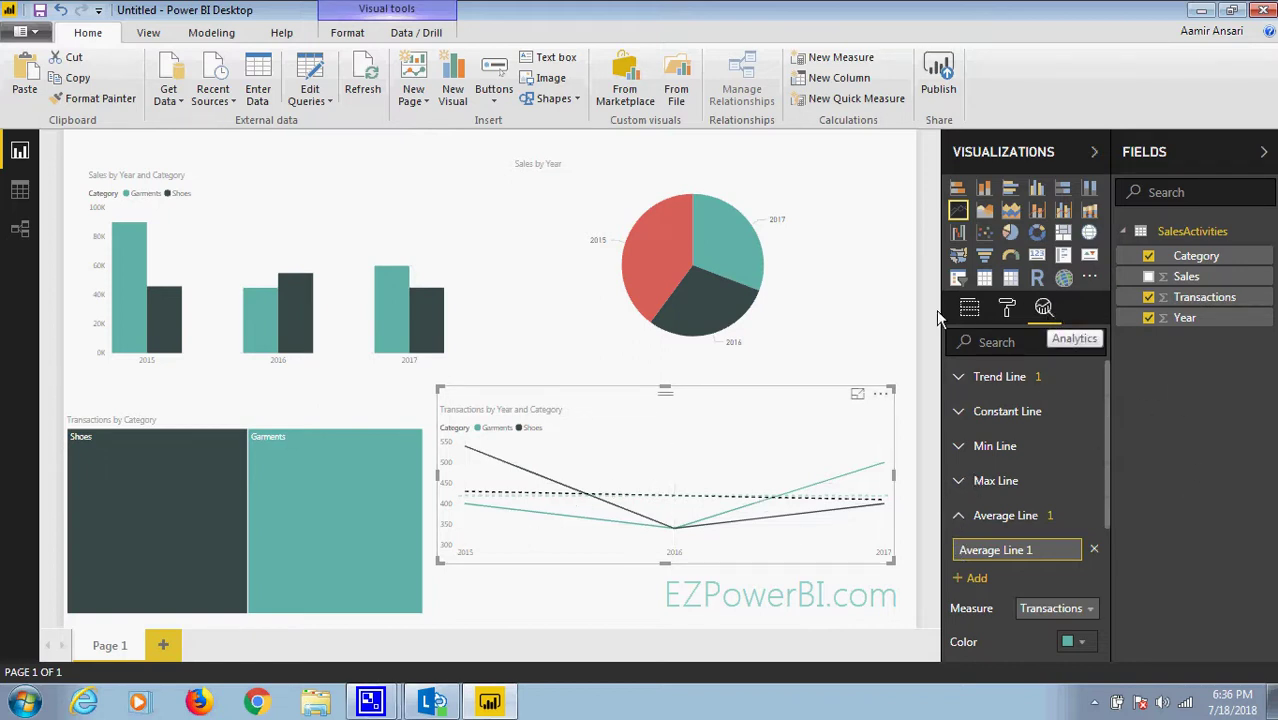
left_click(897, 352)
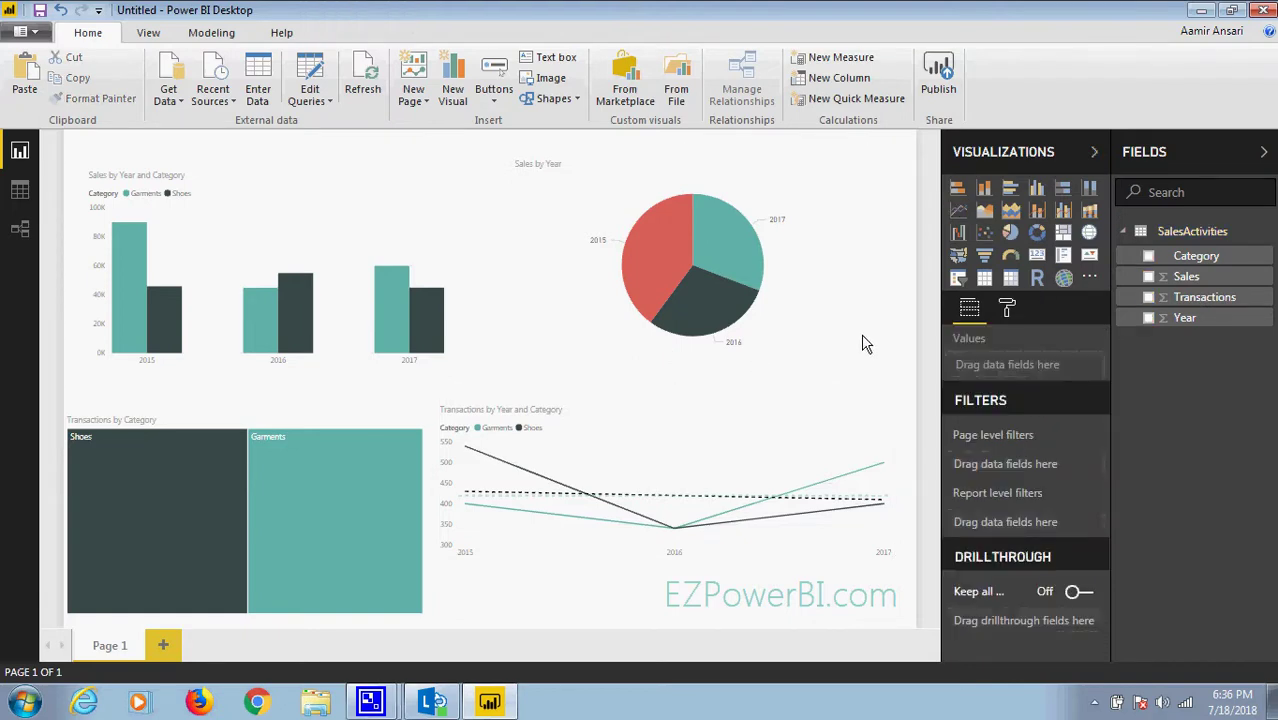